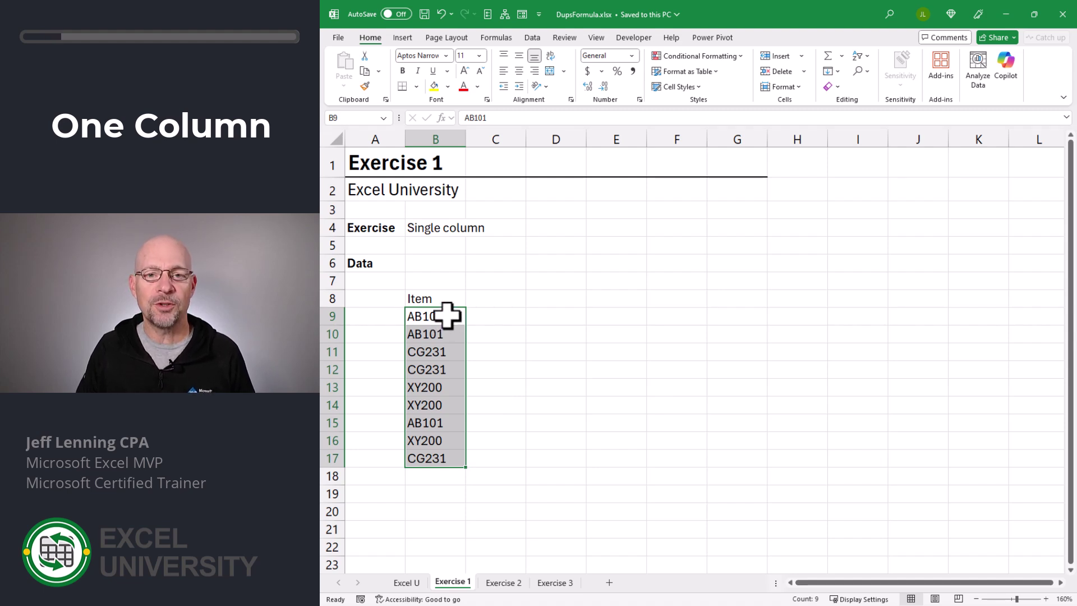
# Remove duplicates from the Item list with headers, leaving AB101, CG231 and XY200
pyautogui.click(447, 315)
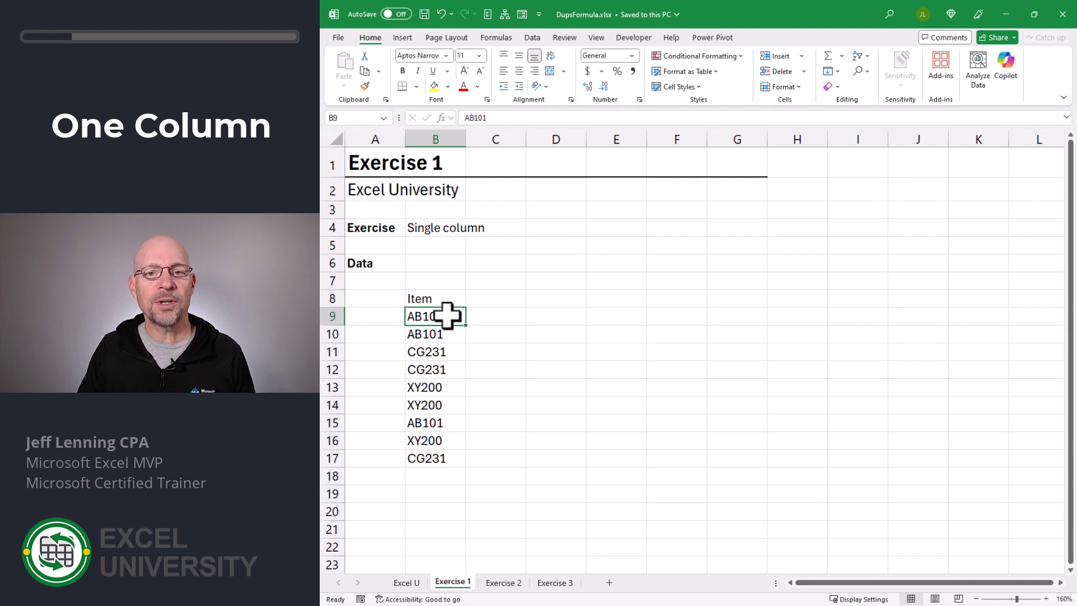
pyautogui.click(533, 38)
pyautogui.click(830, 72)
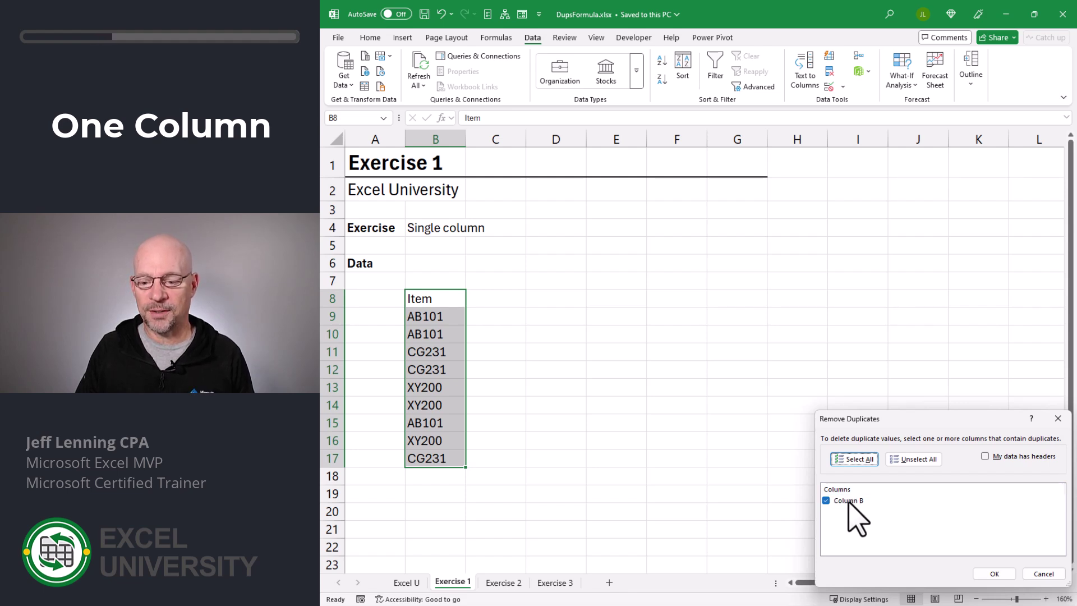
pyautogui.click(987, 456)
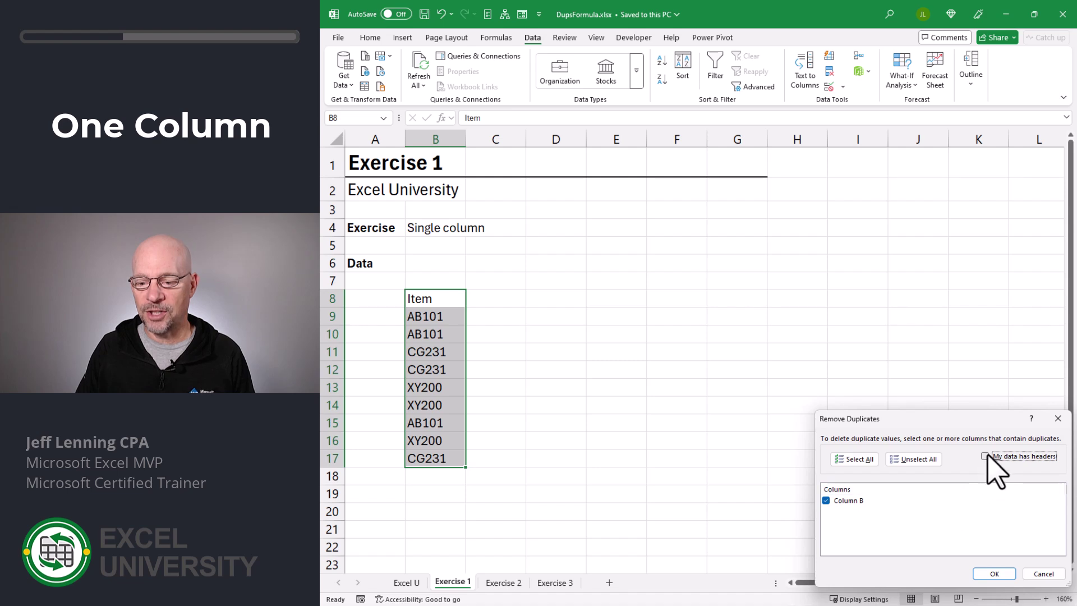
pyautogui.click(997, 573)
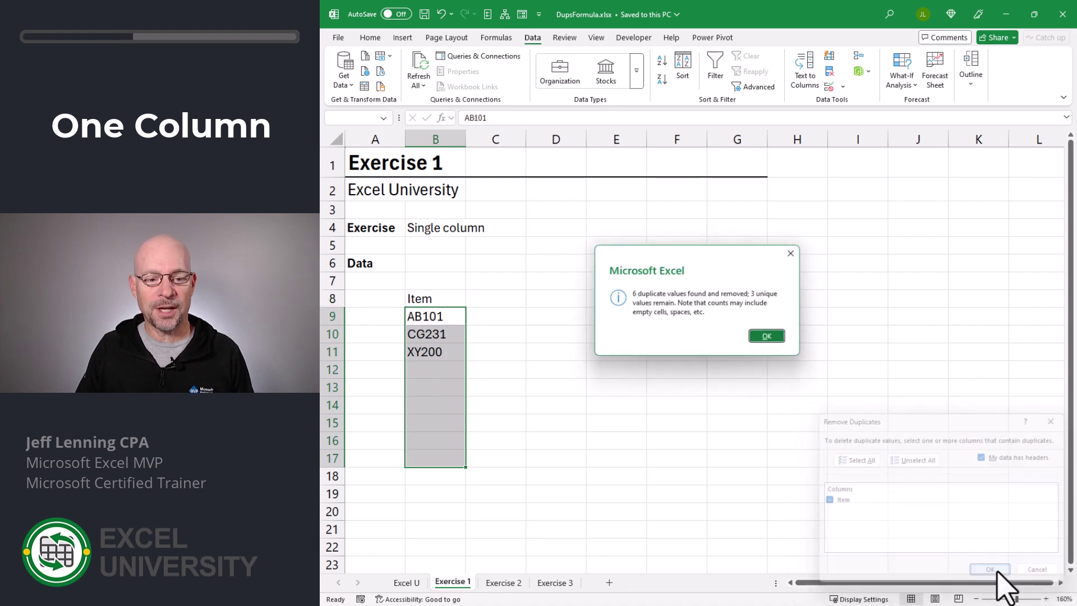
pyautogui.click(777, 338)
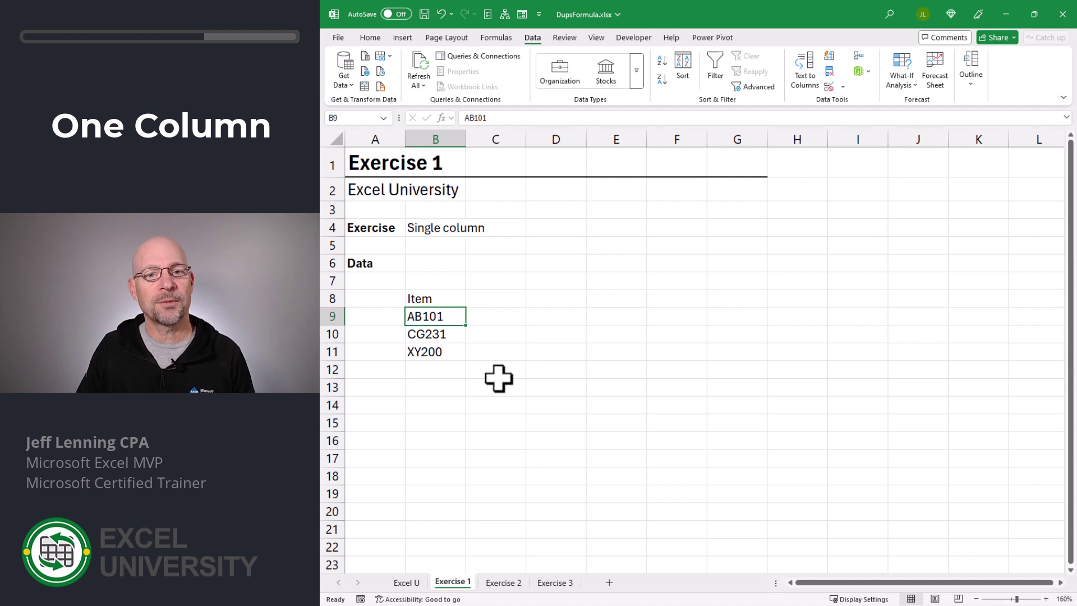
# Undo the duplicate removal, then enter =UNIQUE(B9:B17) in D9
pyautogui.click(442, 13)
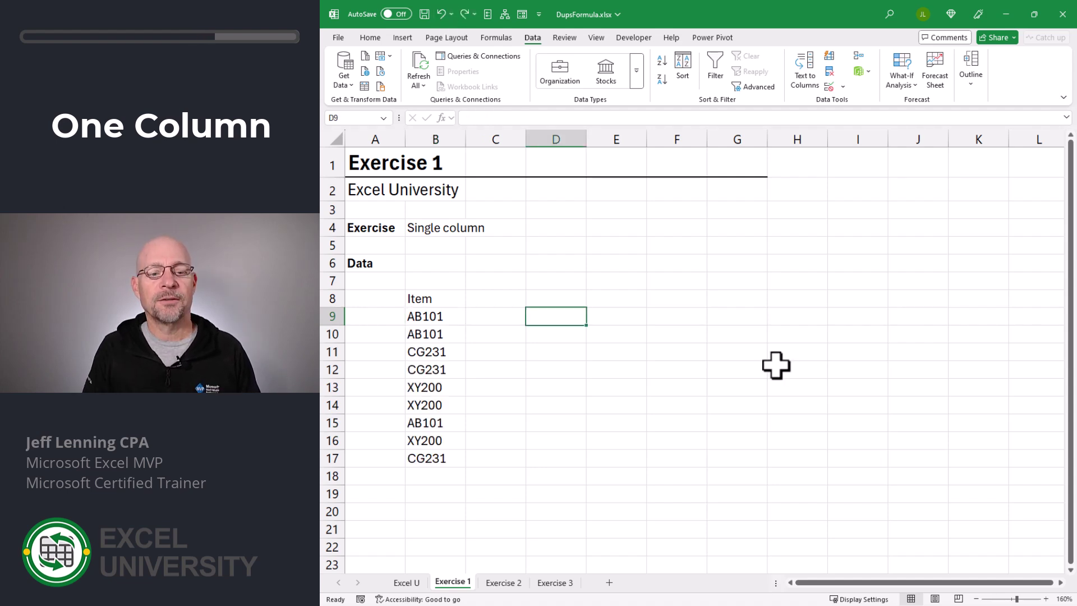
pyautogui.write('=uniq')
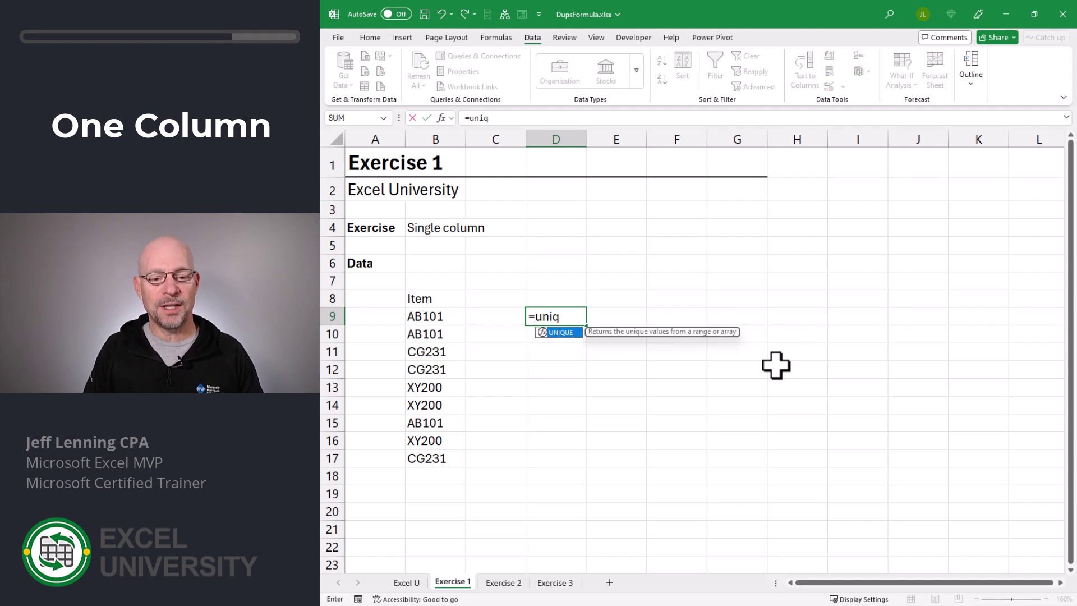
pyautogui.press('Tab')
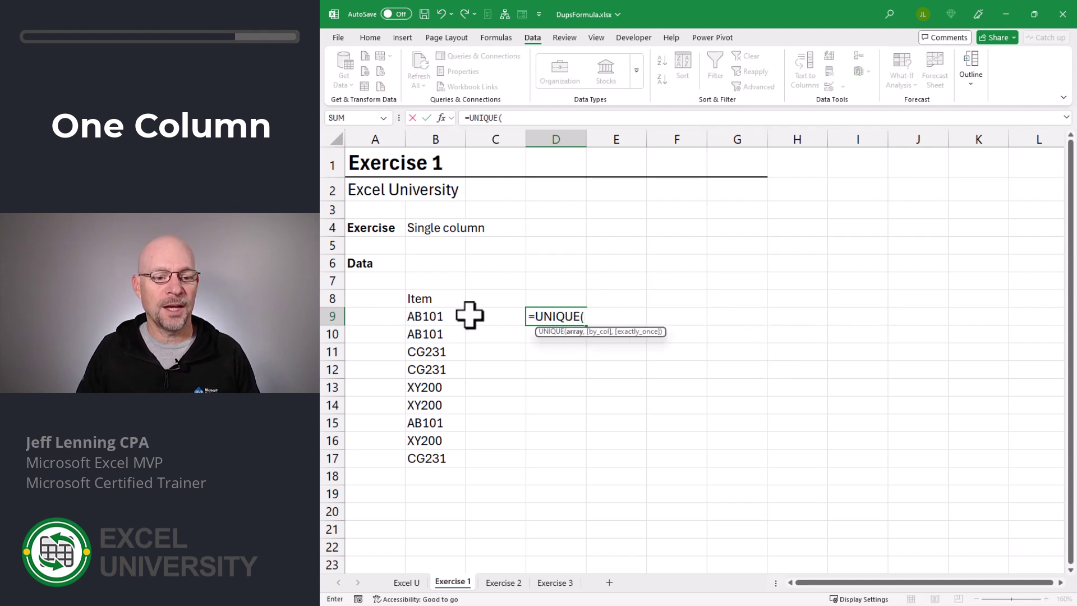
pyautogui.moveTo(440, 319); pyautogui.dragTo(459, 458)
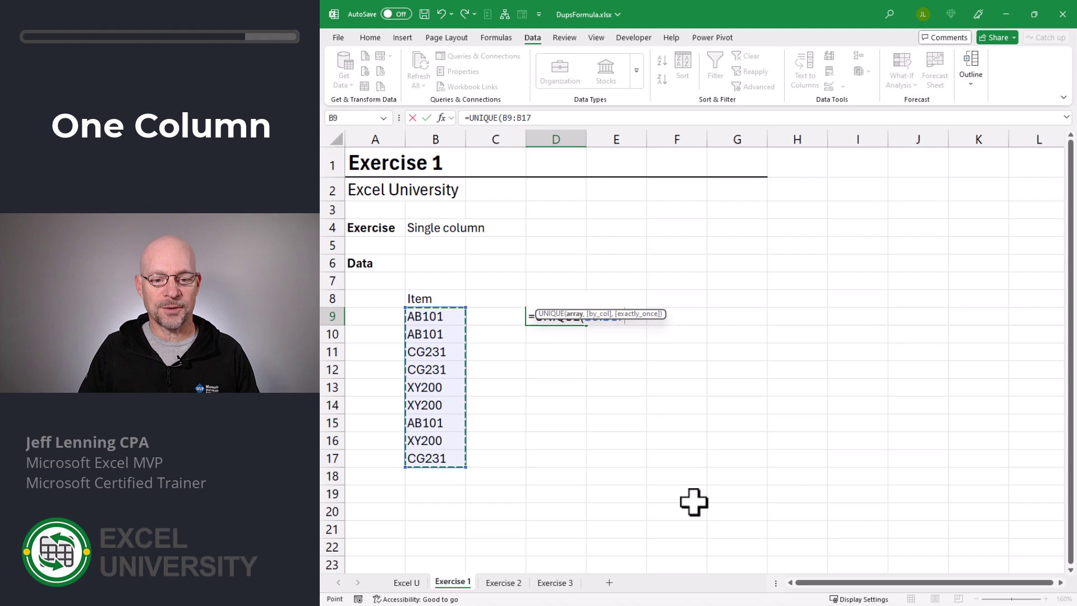
pyautogui.write(')')
pyautogui.press('Return')
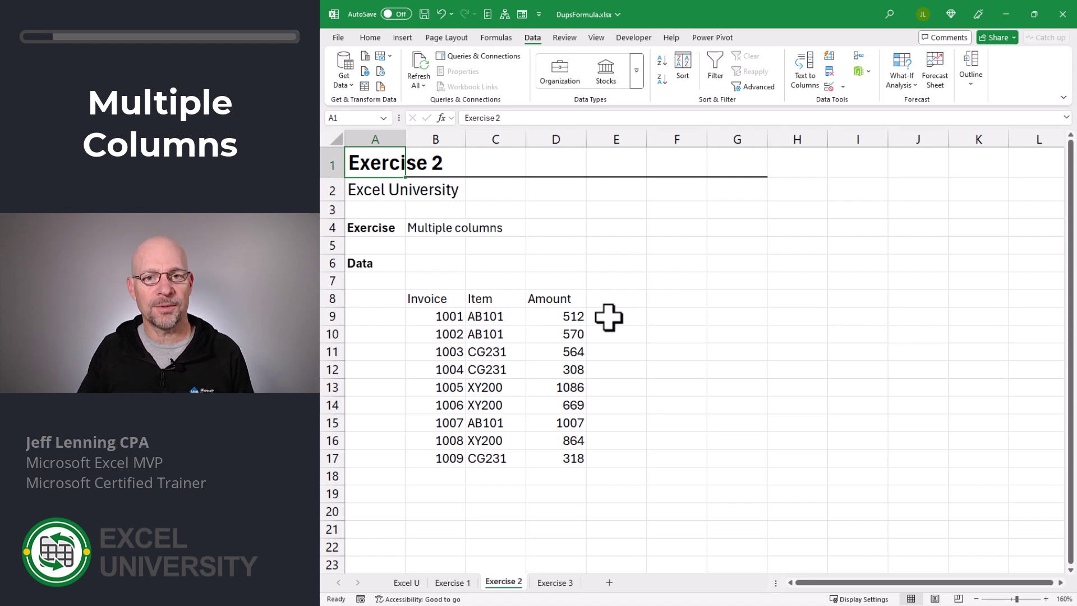
# On the Exercise 2 sheet, select the Item column C8:C17, then cell C9
pyautogui.moveTo(482, 299); pyautogui.dragTo(493, 458)
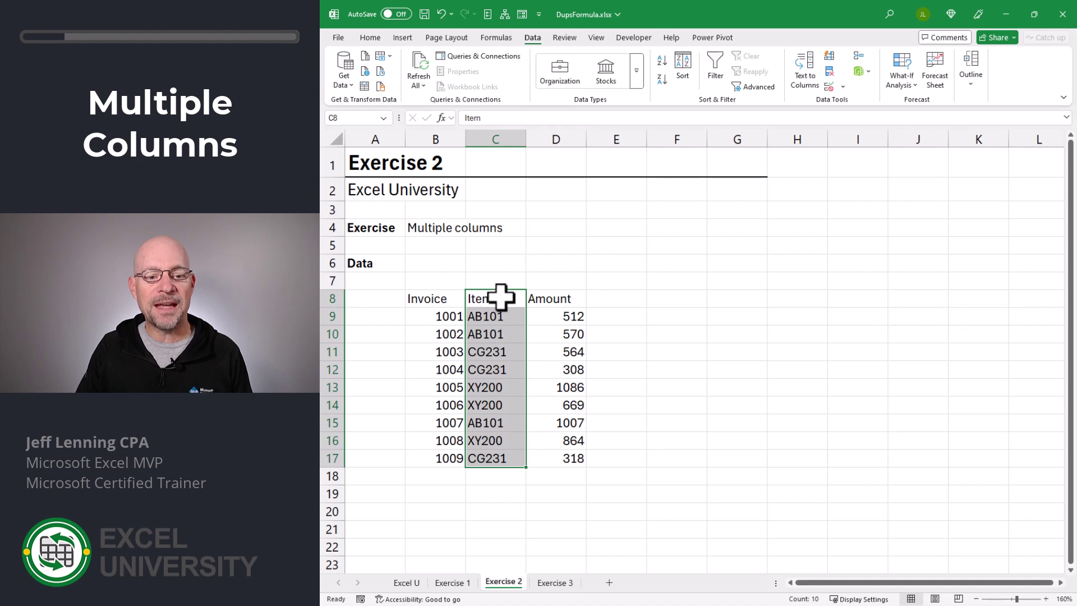
pyautogui.moveTo(501, 297); pyautogui.dragTo(500, 467)
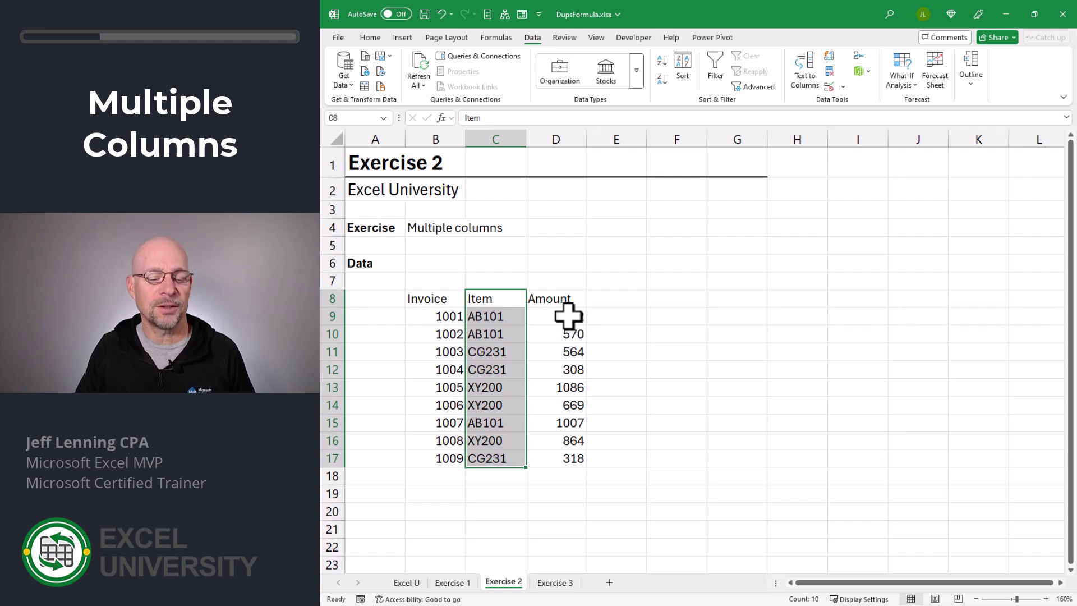
pyautogui.click(514, 318)
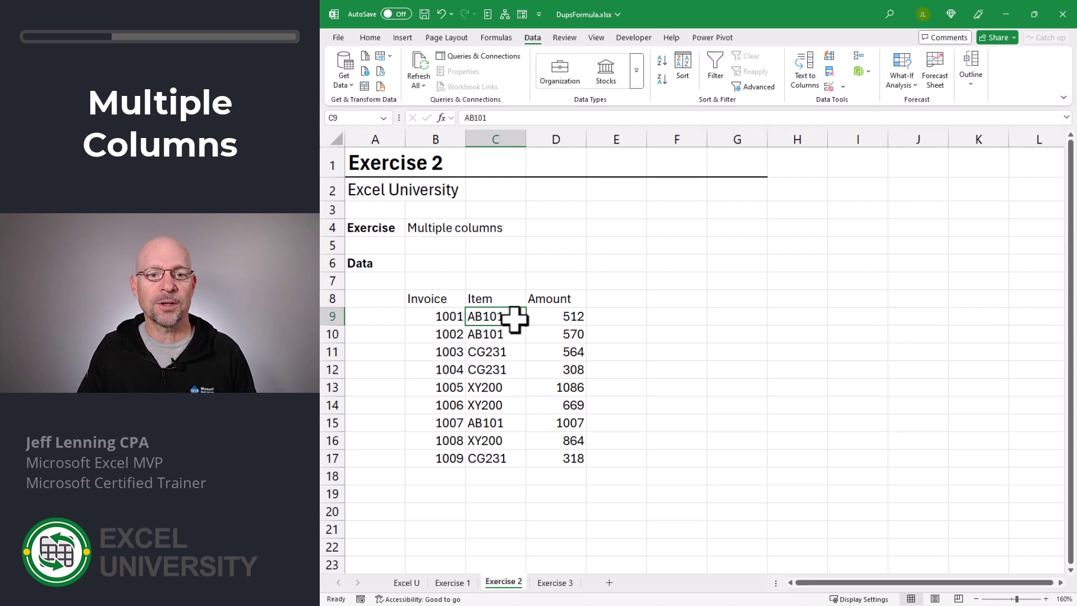
# Remove duplicate rows comparing Item only, keeping invoices 1001, 1003 and 1005
pyautogui.click(829, 72)
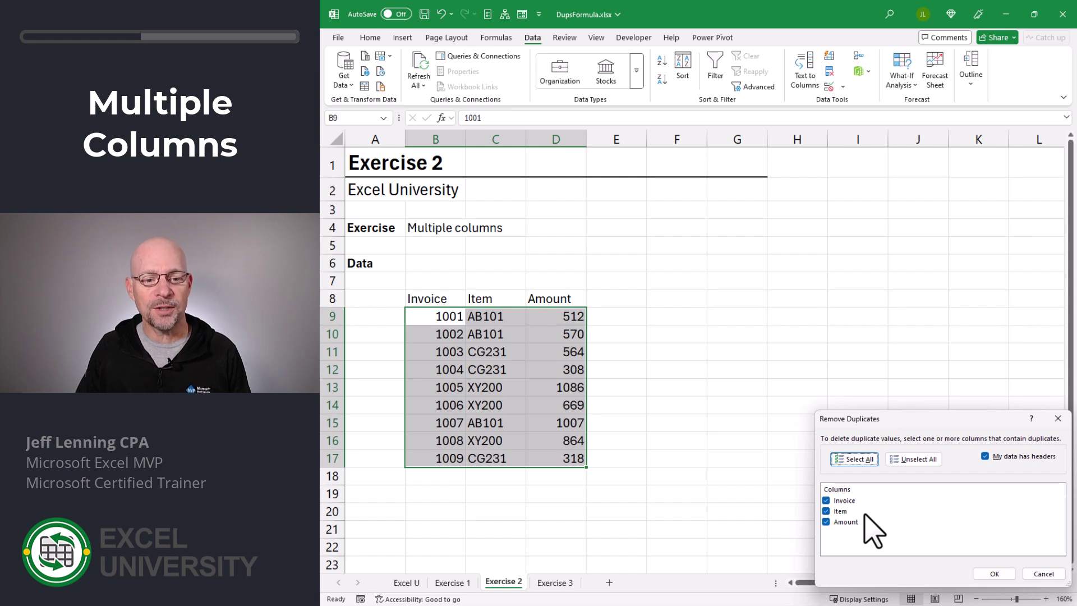
pyautogui.click(865, 514)
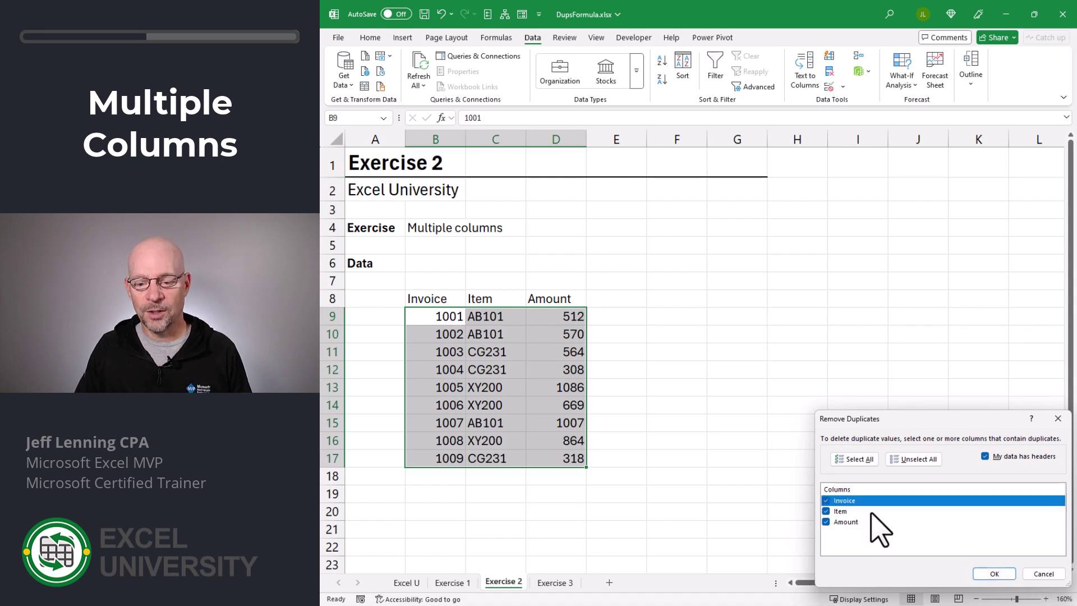
pyautogui.click(826, 501)
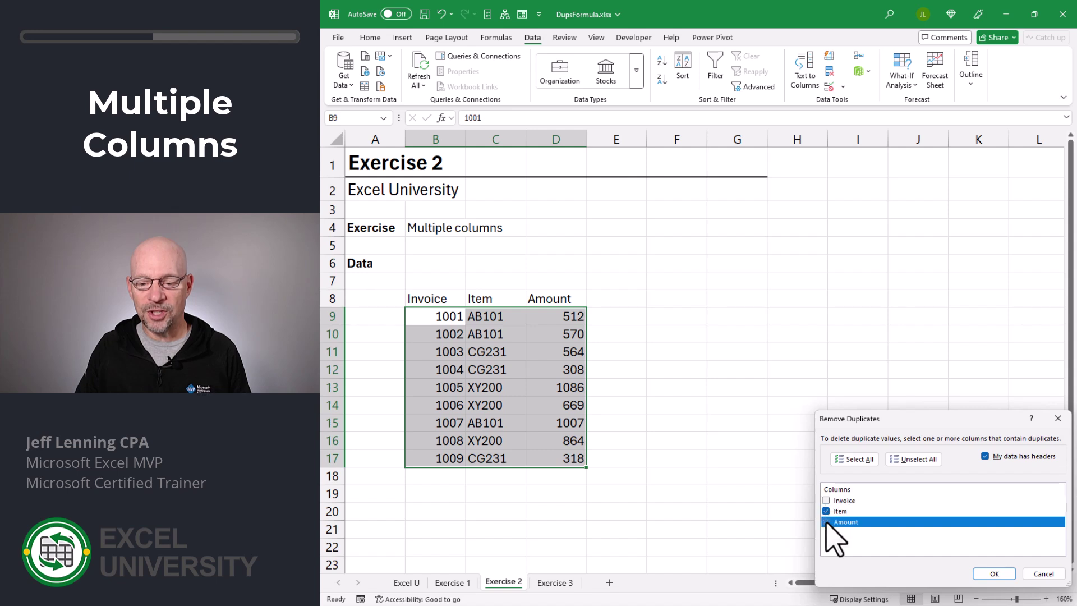
pyautogui.click(892, 523)
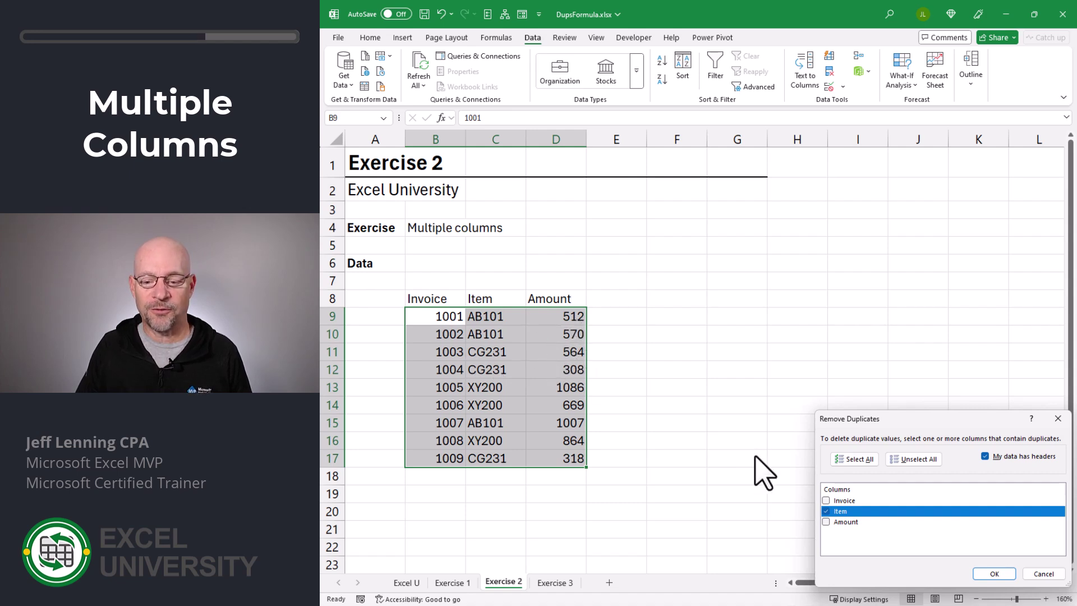
pyautogui.click(995, 573)
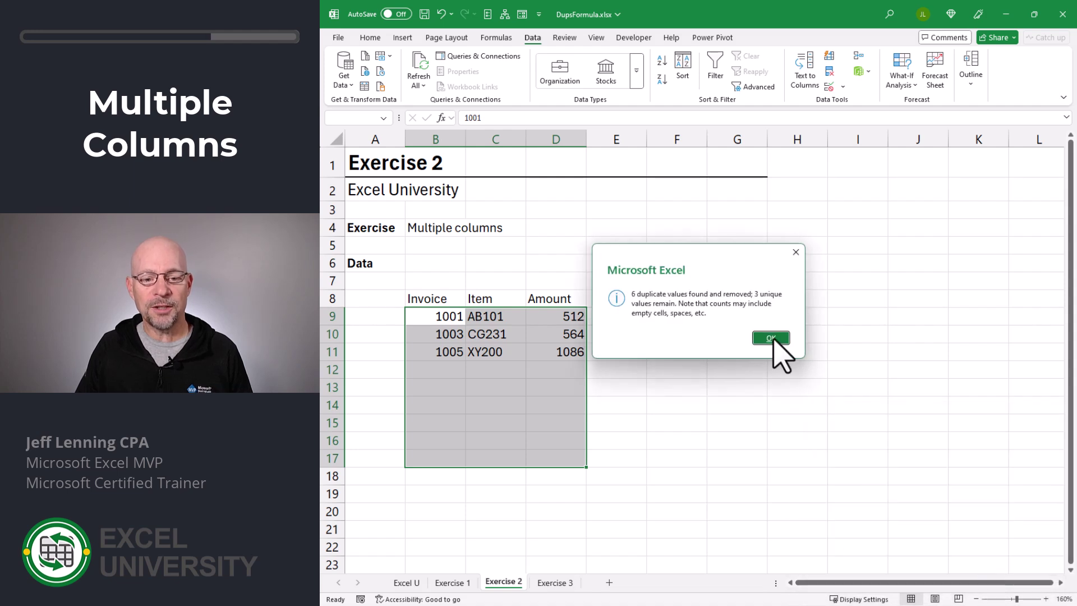
pyautogui.click(770, 338)
pyautogui.press('Right')
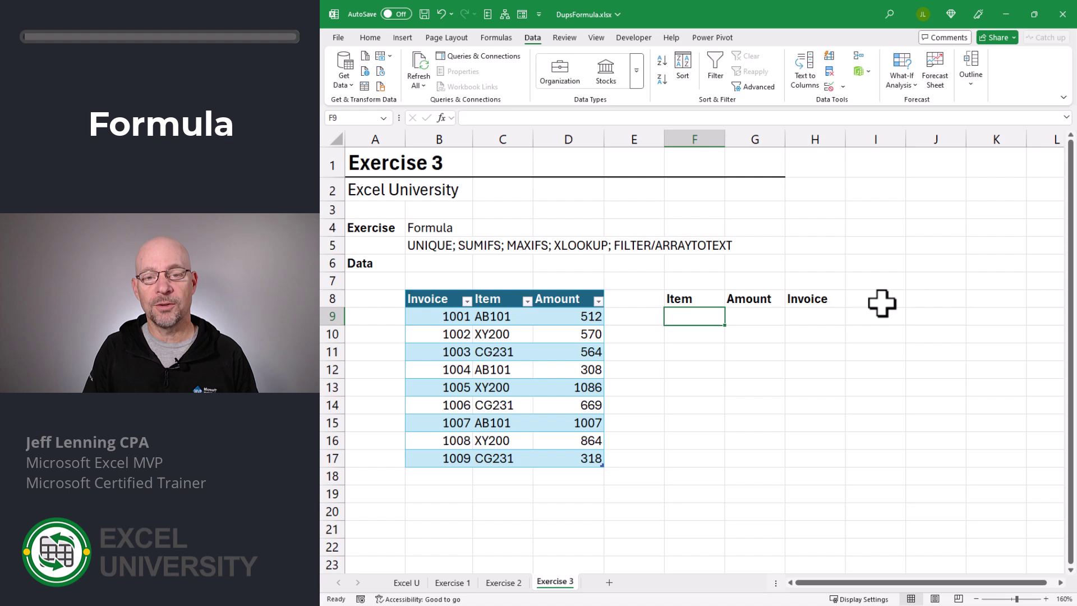
# Enter =UNIQUE(Table1[Item]) in F9
pyautogui.write('=uni')
pyautogui.press('Down')
pyautogui.press('Down')
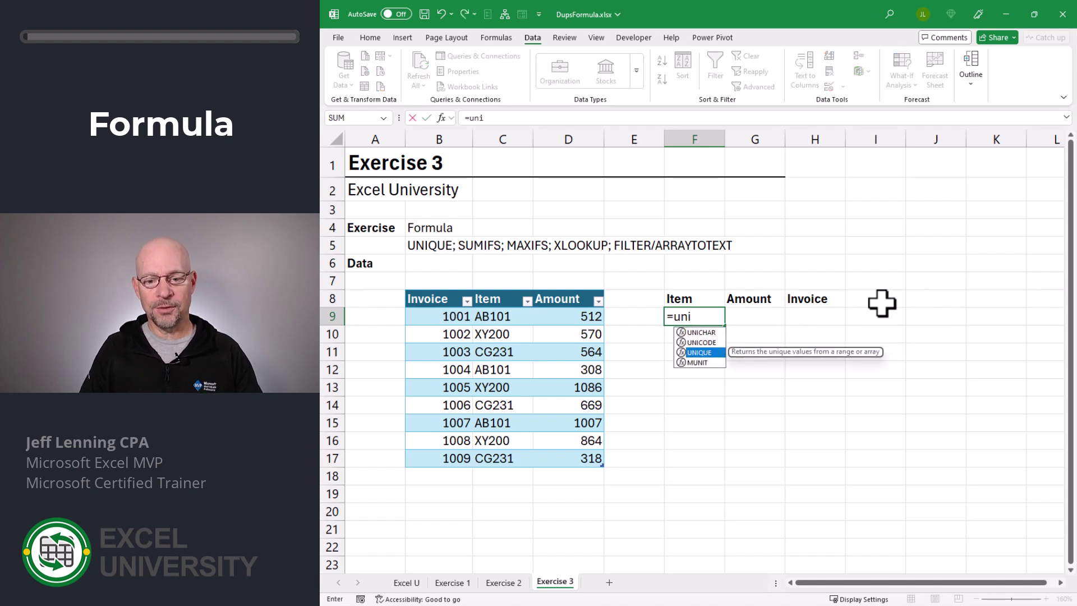
pyautogui.press('Tab')
pyautogui.moveTo(493, 314); pyautogui.dragTo(500, 462)
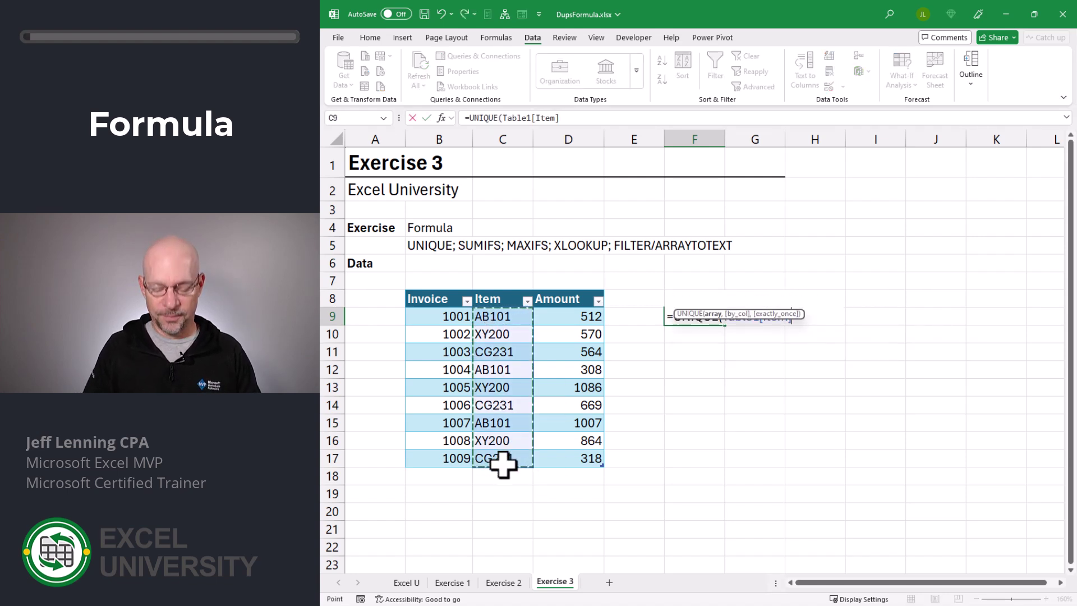
pyautogui.write(')')
pyautogui.press('Return')
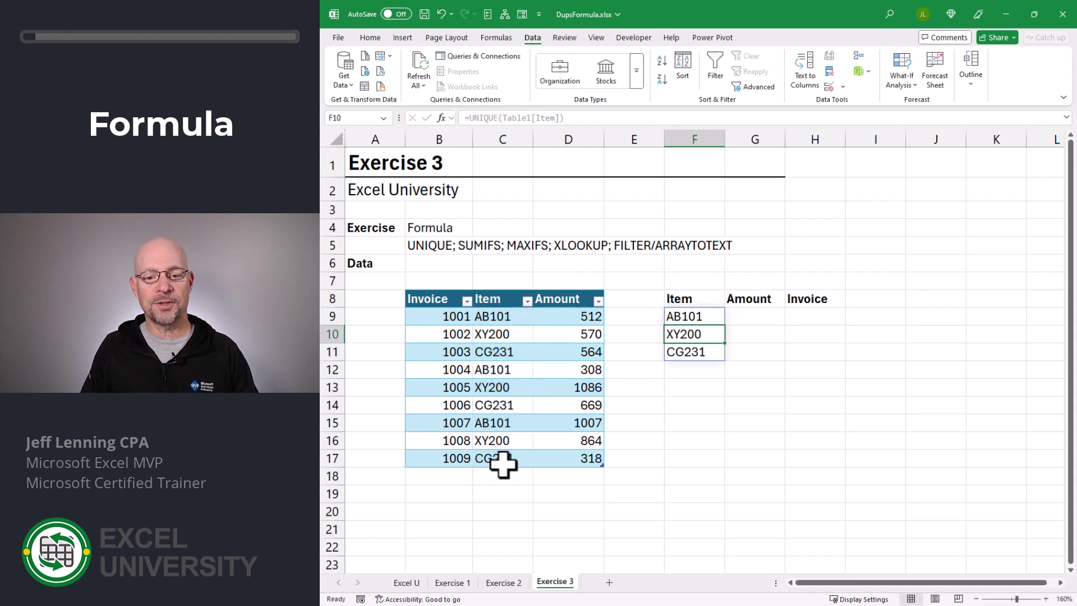
# Wrap the F9 formula in SORT so AB101, CG231, XY200 appear alphabetically
pyautogui.press('Up')
pyautogui.press('F2')
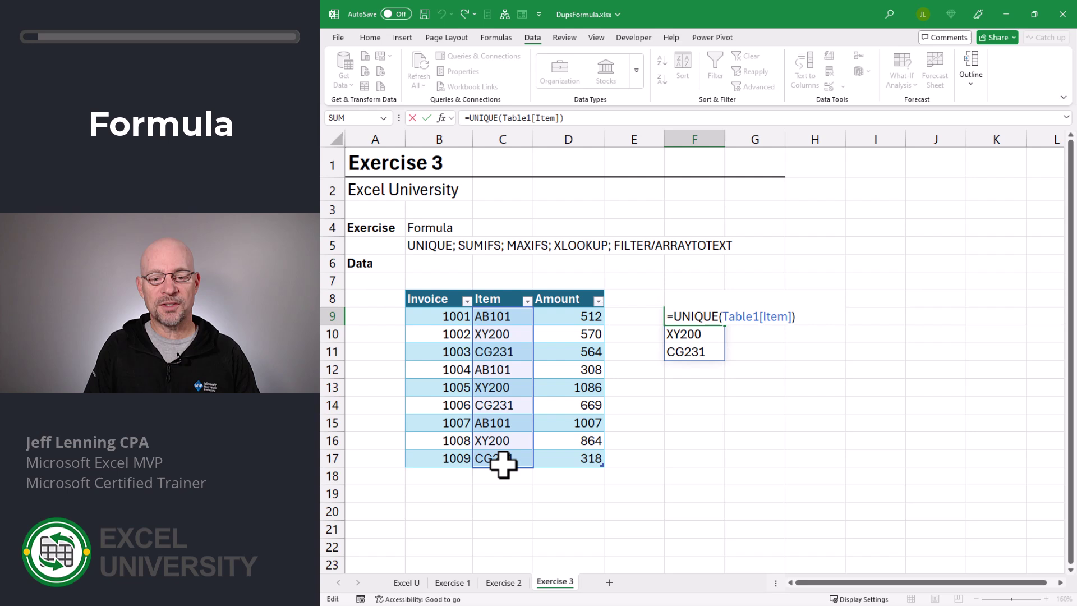
pyautogui.write('sort(')
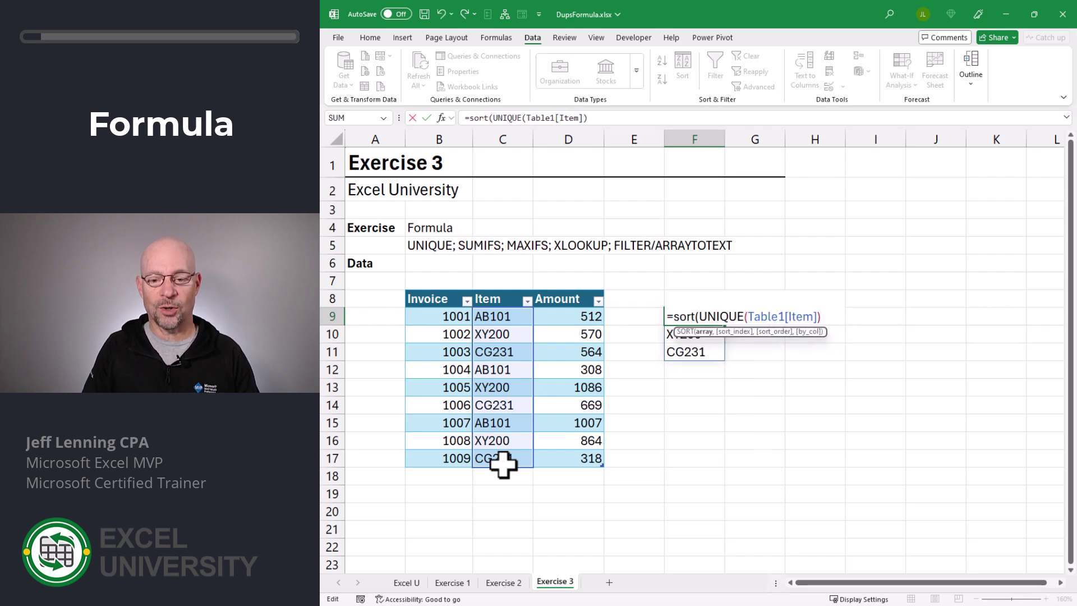
pyautogui.write(')')
pyautogui.press('Return')
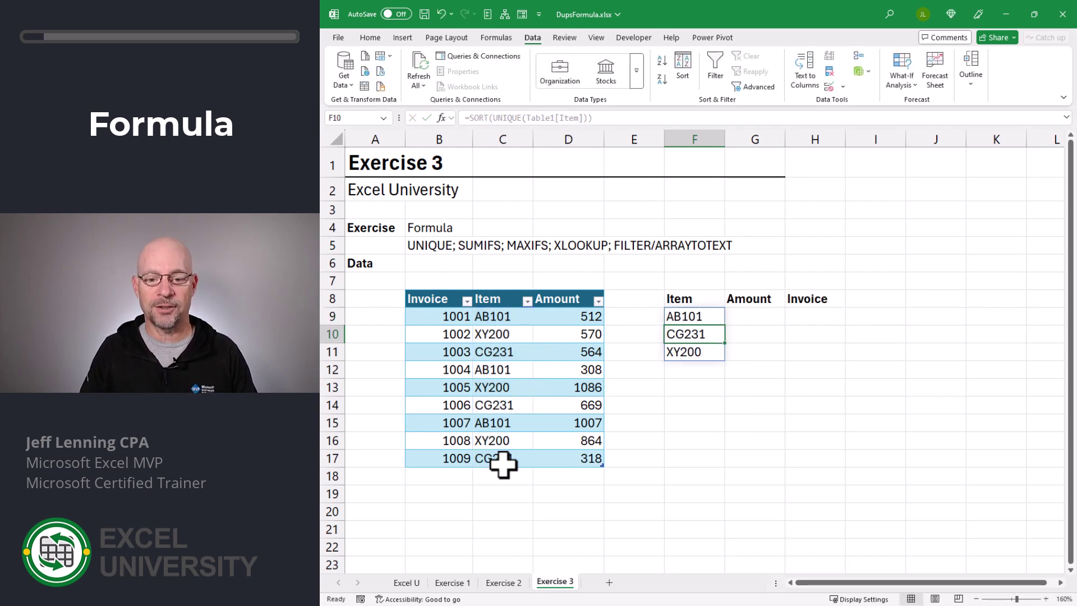
pyautogui.press('Up')
pyautogui.press('Right')
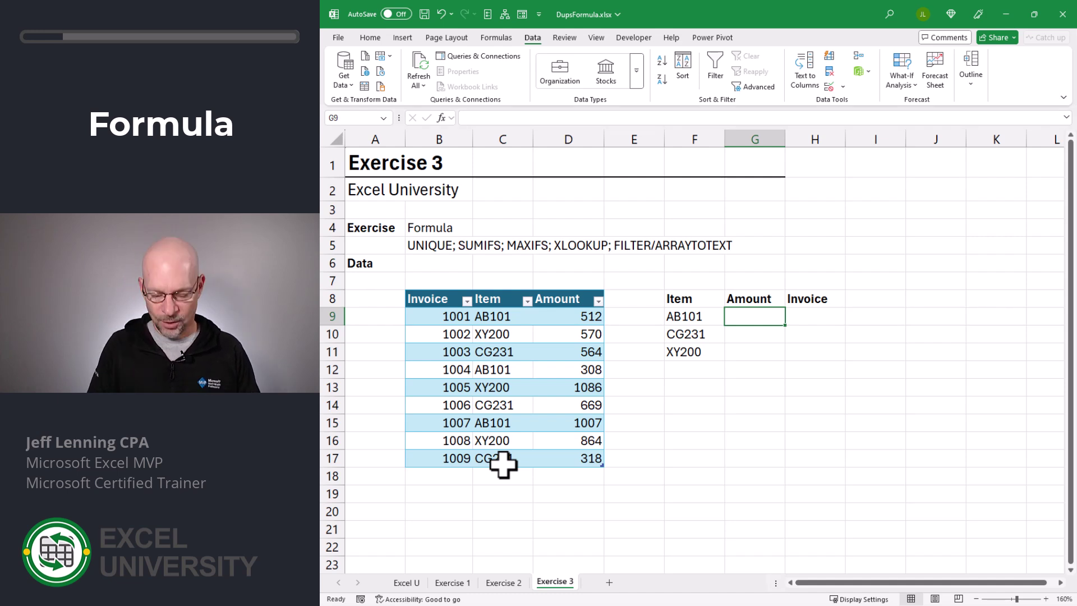
# Enter =SUMIFS(Table1[Amount],Table1[Item],F9) in G9 and fill to G11: 1827, 1551, 2520
pyautogui.write('=sumifs')
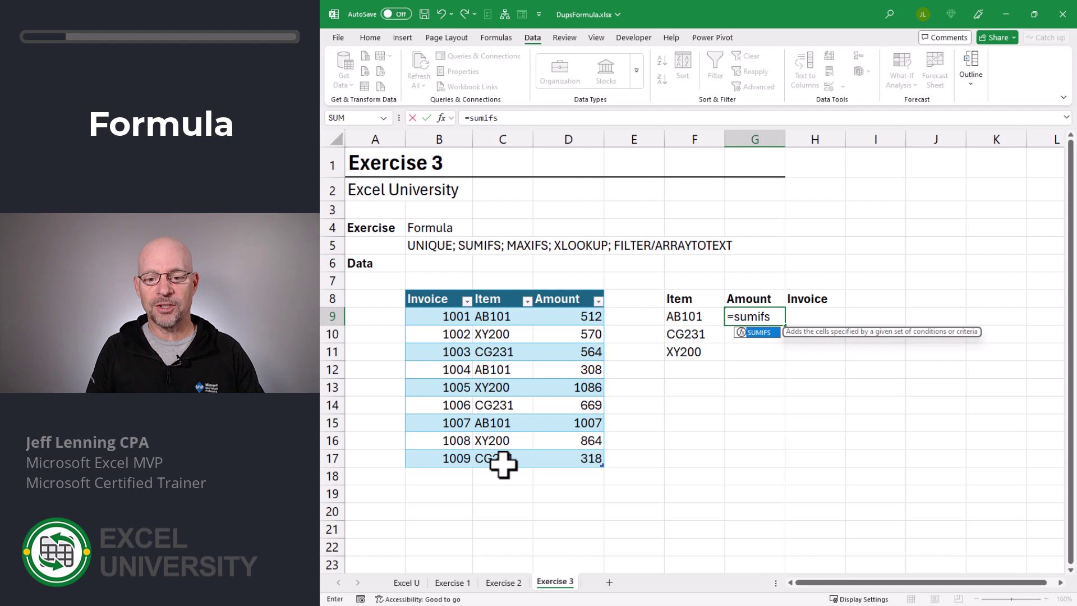
pyautogui.press('Tab')
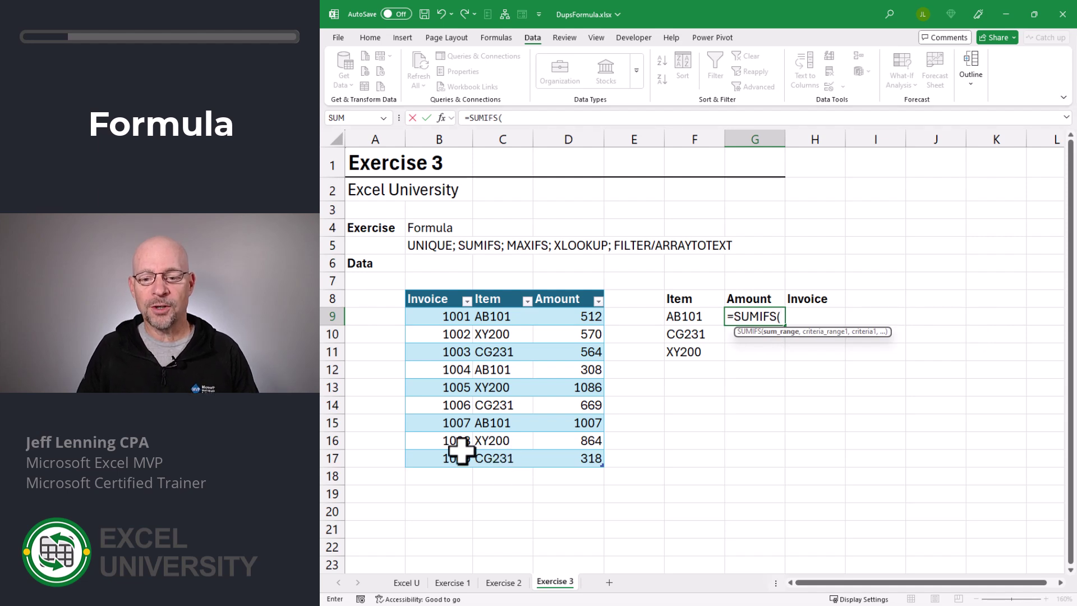
pyautogui.moveTo(561, 313); pyautogui.dragTo(569, 453)
pyautogui.write(',')
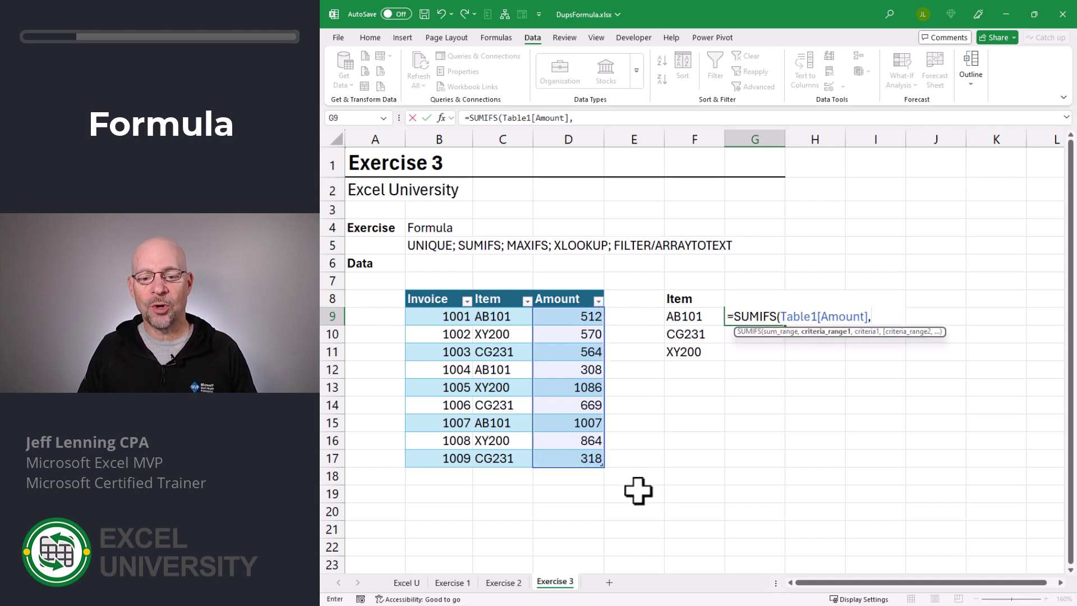
pyautogui.moveTo(494, 316); pyautogui.dragTo(504, 454)
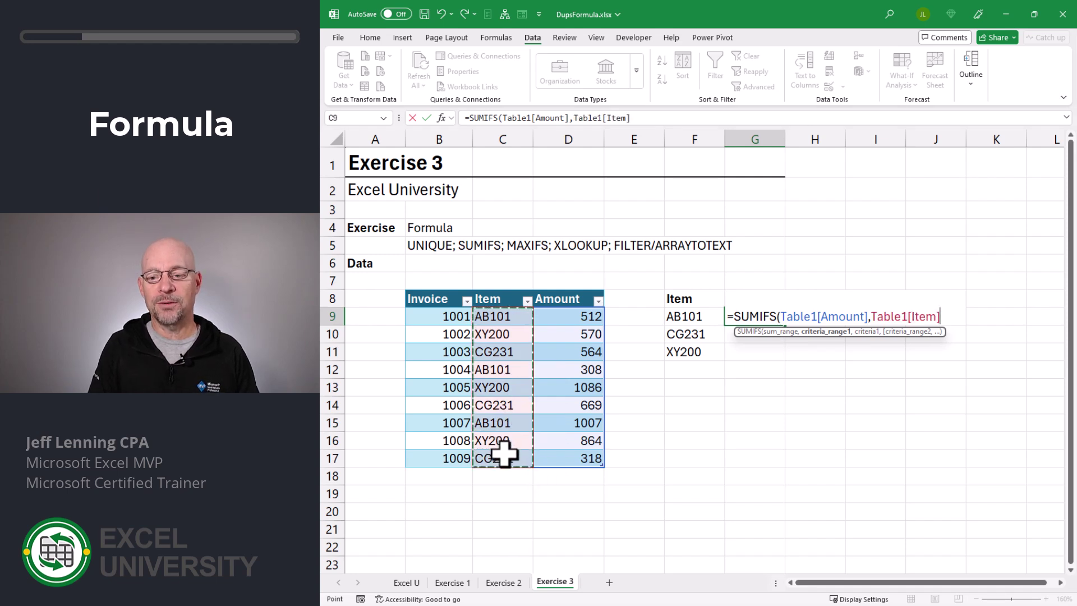
pyautogui.write(',')
pyautogui.click(686, 316)
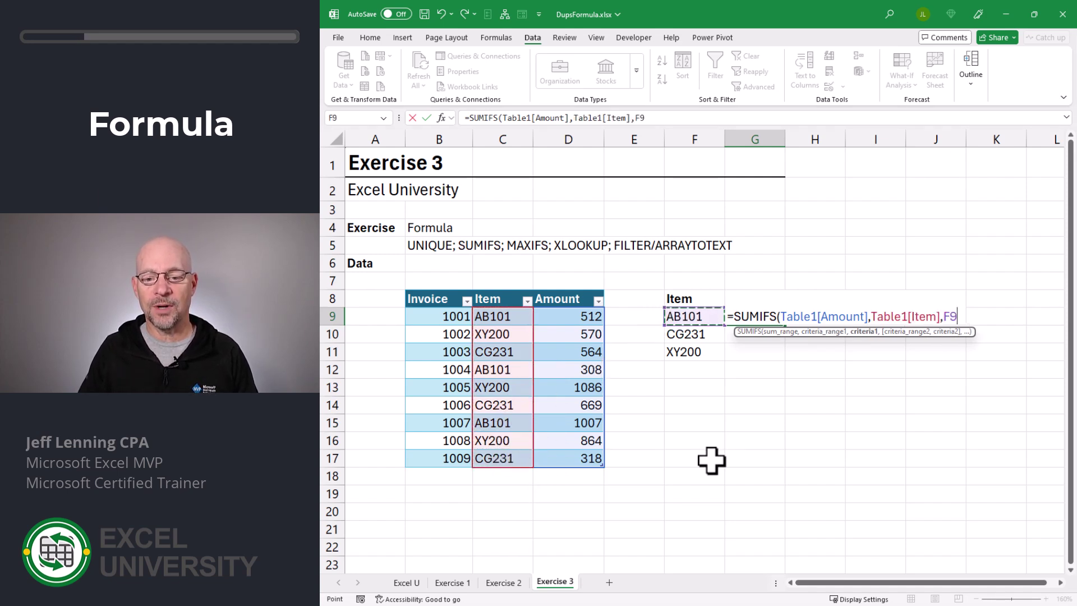
pyautogui.write(')')
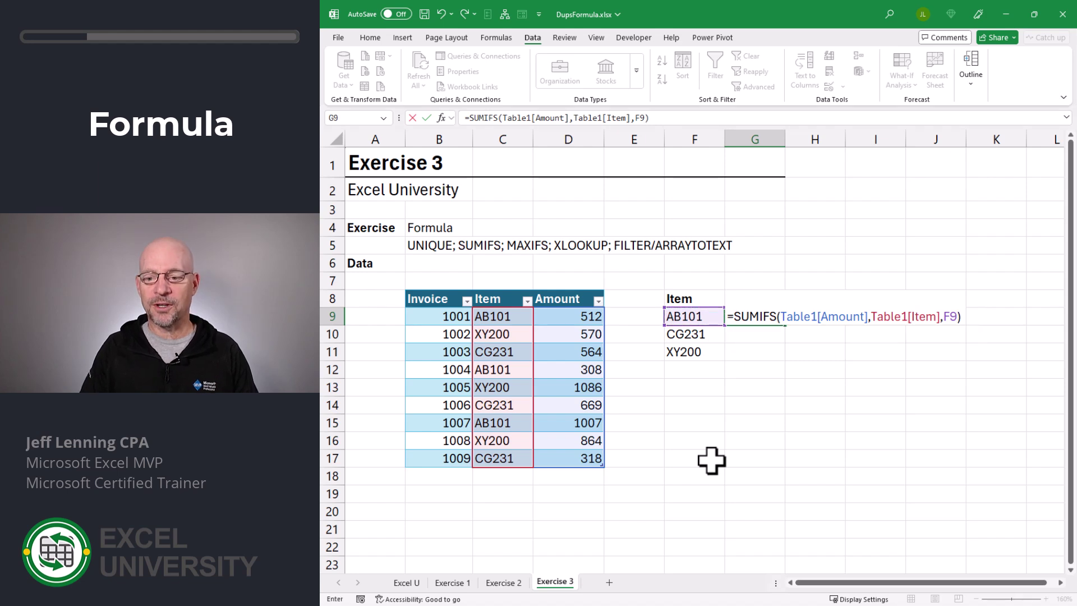
pyautogui.press('Return')
pyautogui.click(775, 317)
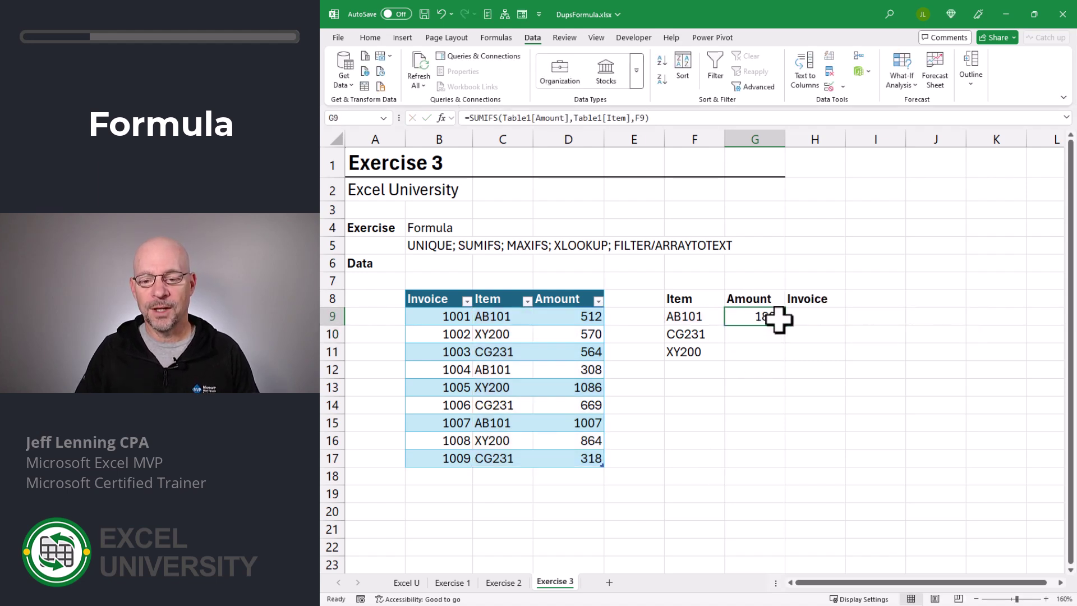
pyautogui.moveTo(785, 326); pyautogui.dragTo(786, 358)
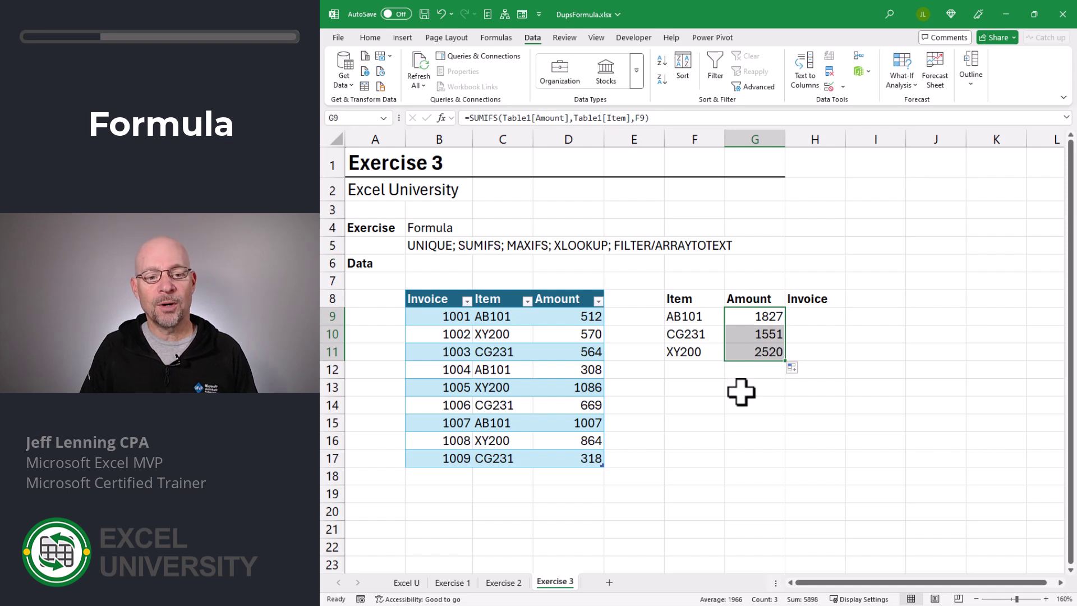
# Replace the totals with =MAXIFS(Table1[Amount],Table1[Item],F9) filled to G11: 1007, 669, 1086
pyautogui.press('Delete')
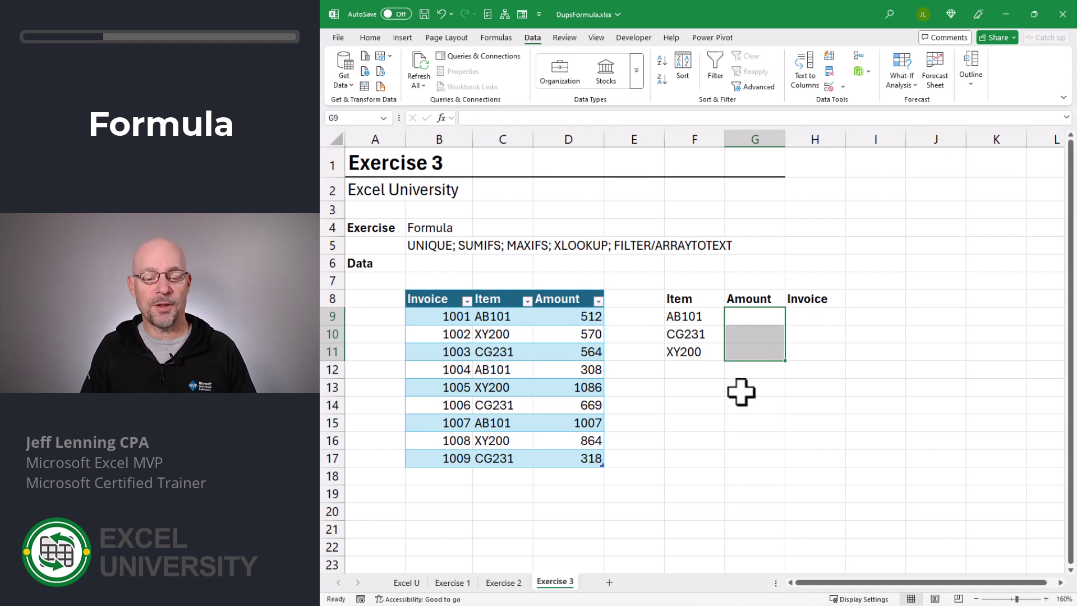
pyautogui.write('=max')
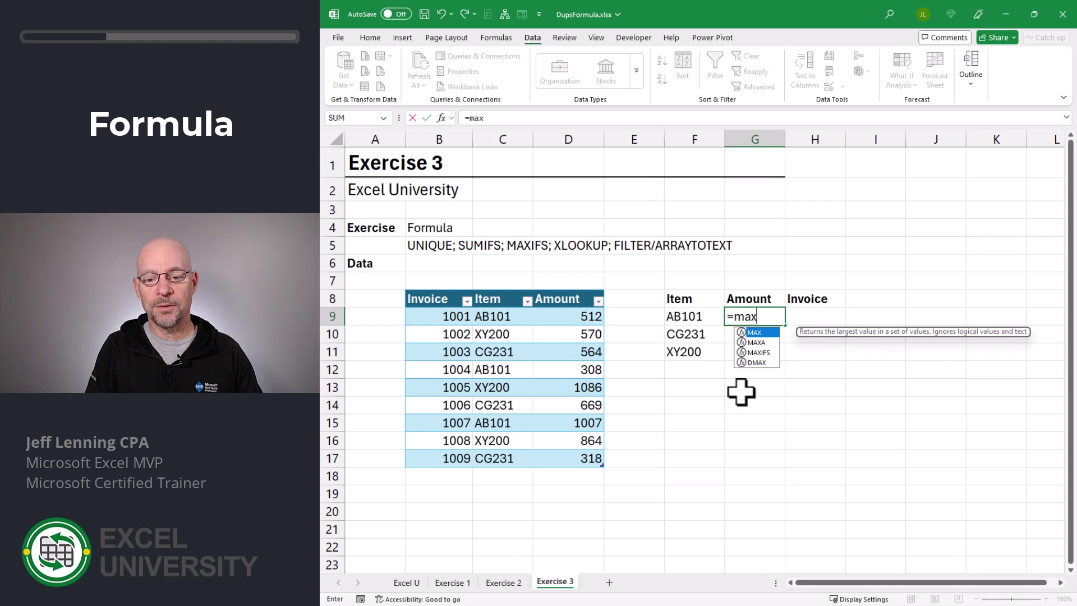
pyautogui.write('ifs')
pyautogui.press('Tab')
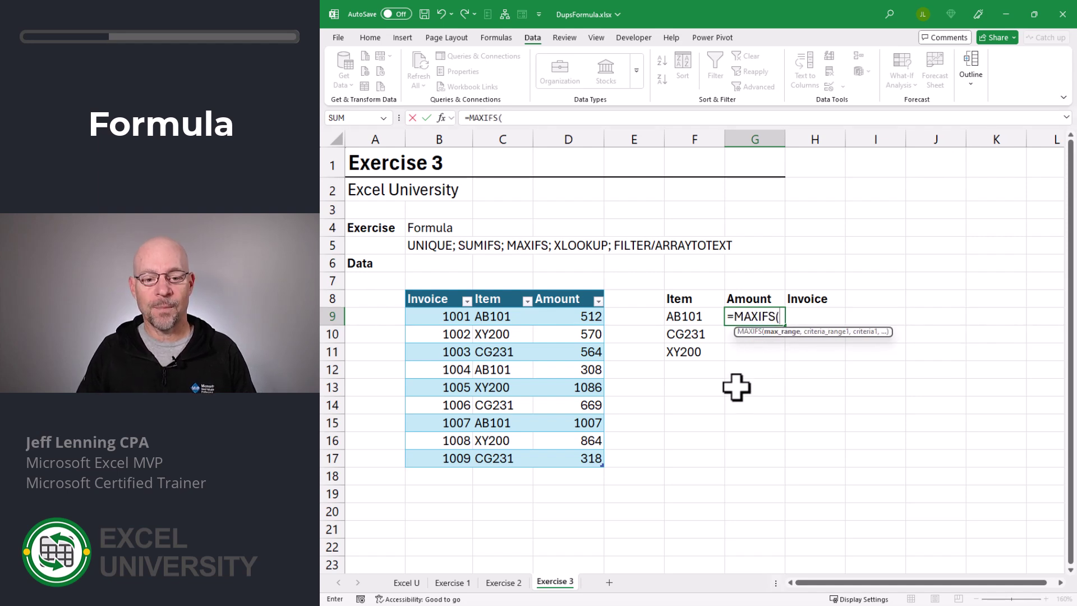
pyautogui.moveTo(572, 314); pyautogui.dragTo(571, 454)
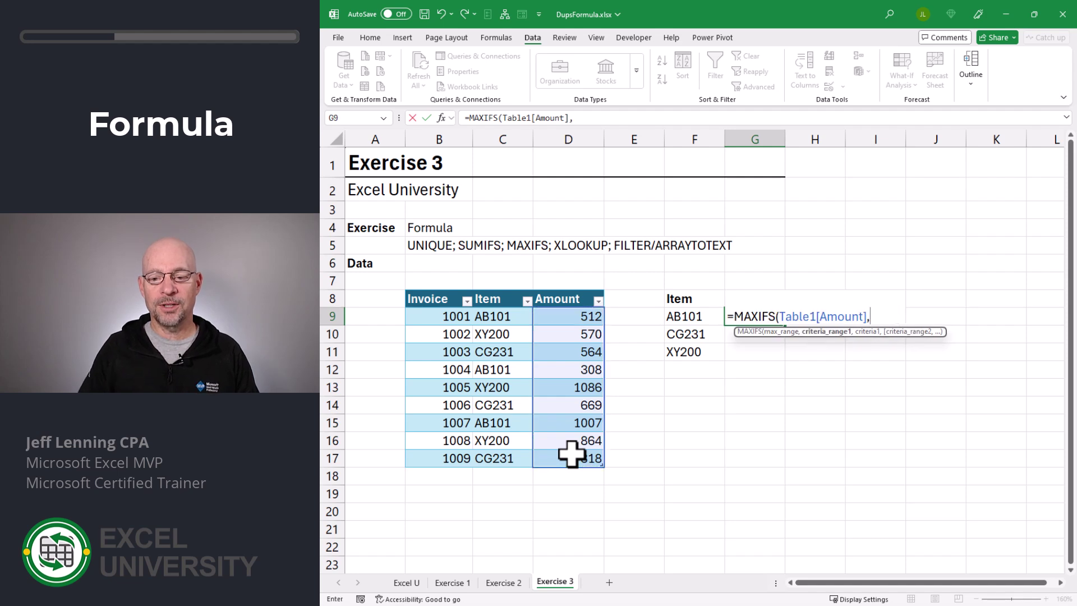
pyautogui.write(',')
pyautogui.moveTo(494, 319); pyautogui.dragTo(500, 454)
pyautogui.write(',')
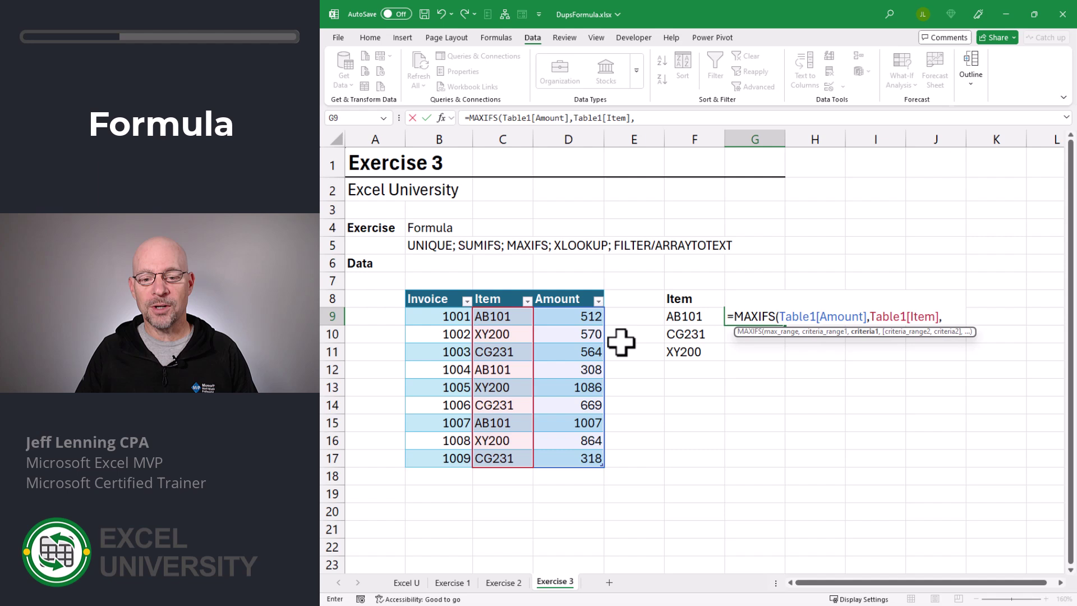
pyautogui.click(683, 314)
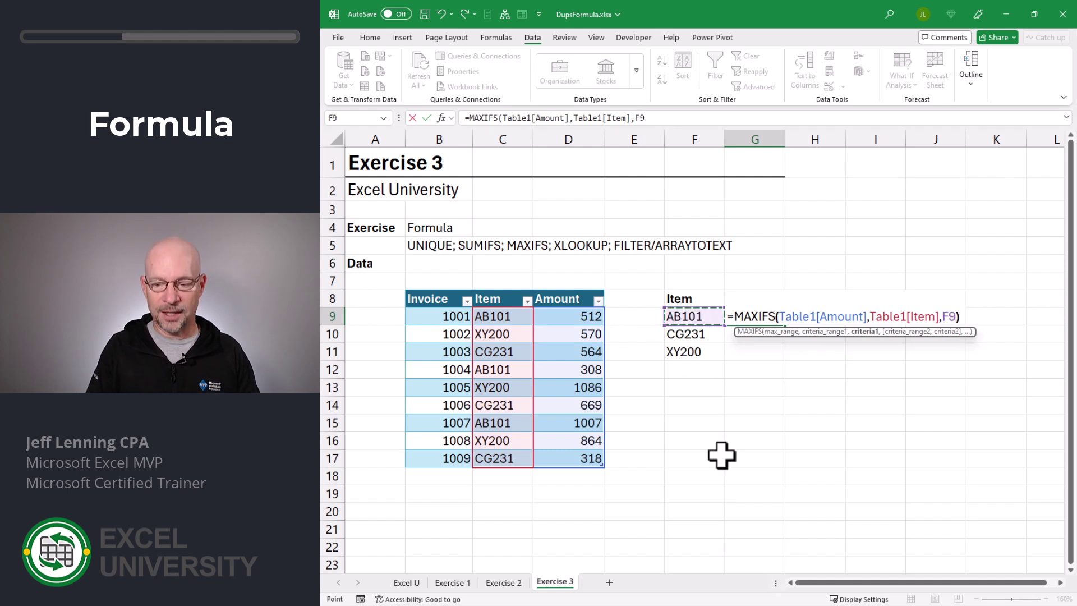
pyautogui.press('Return')
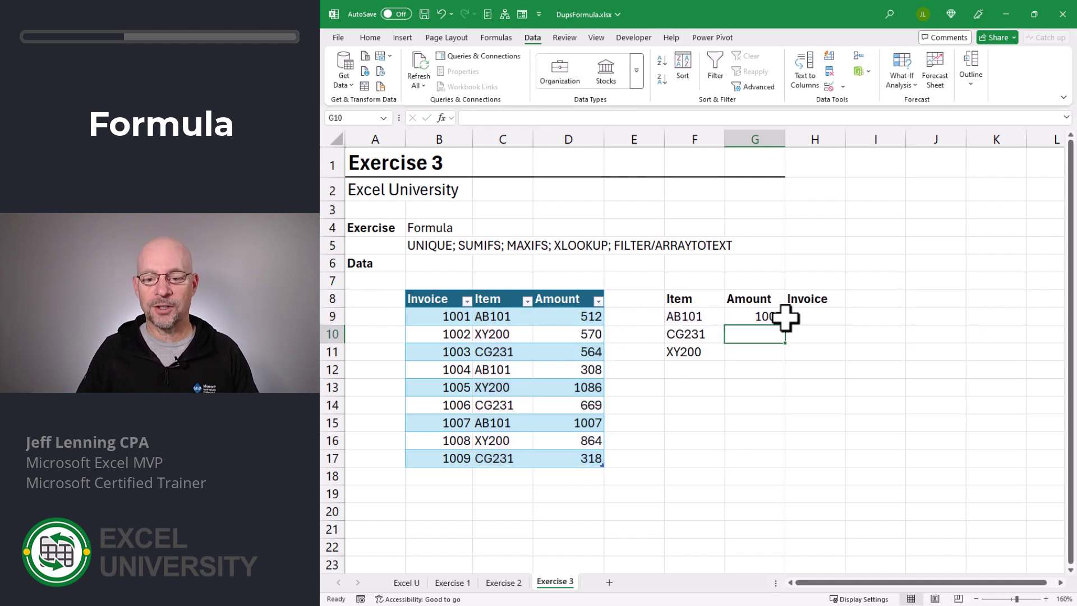
pyautogui.click(770, 316)
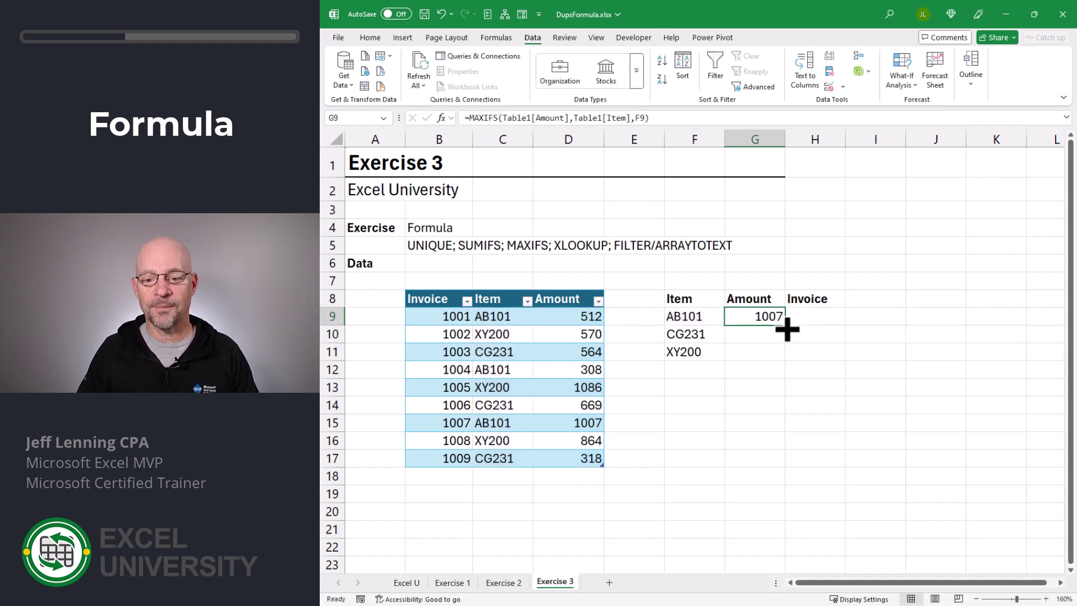
pyautogui.moveTo(787, 329); pyautogui.dragTo(788, 362)
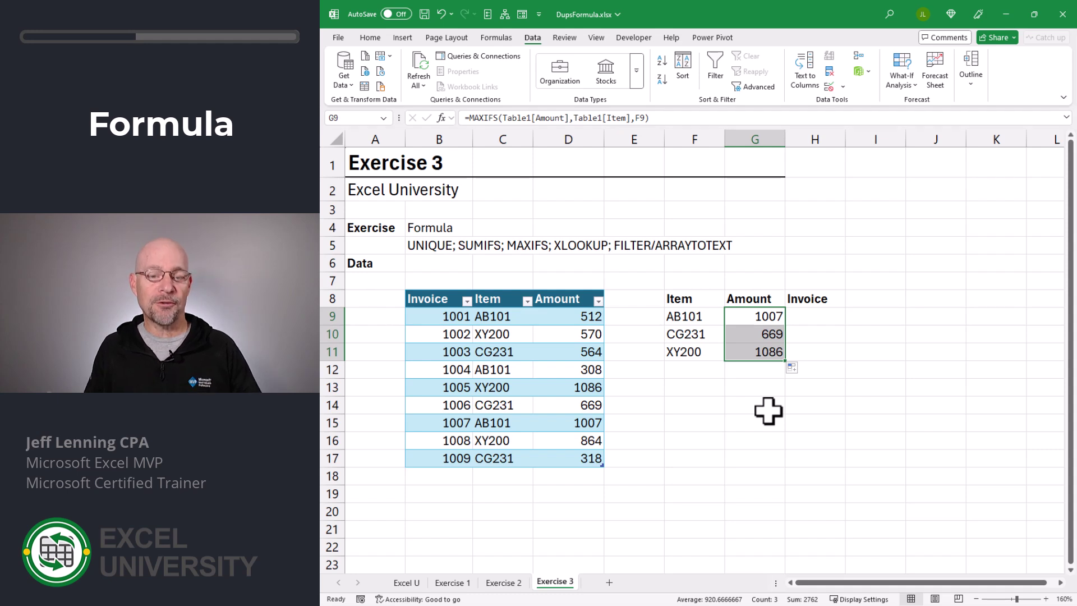
# Replace the maximums with =XLOOKUP(F9,Table1[Item],Table1[Amount]) filled to G11: 512, 564, 570
pyautogui.hotkey('ctrl', 'z')
pyautogui.hotkey('ctrl', 'z')
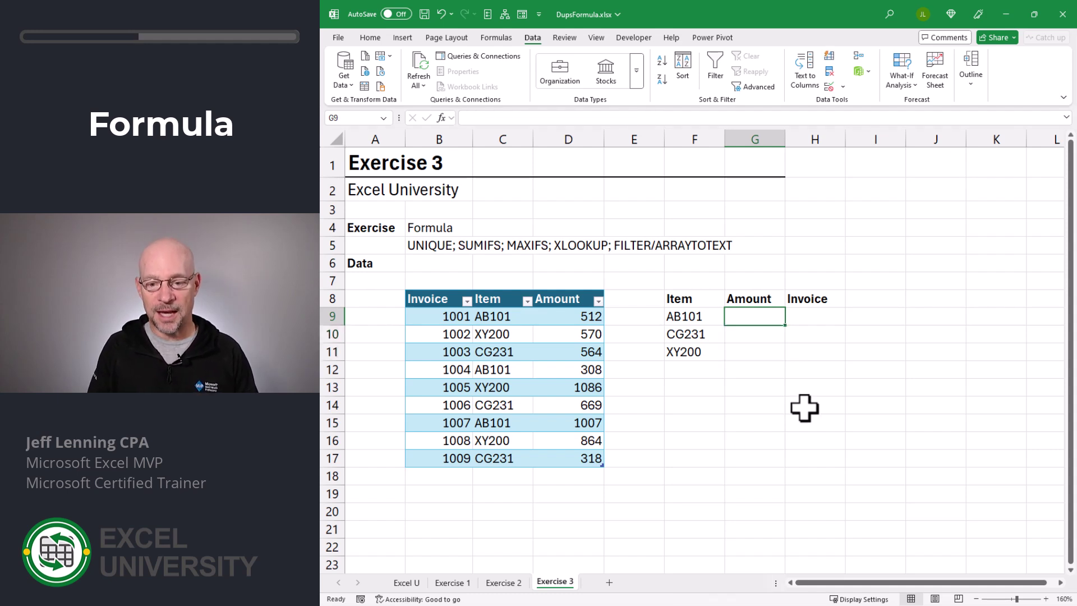
pyautogui.write('=xl')
pyautogui.press('Tab')
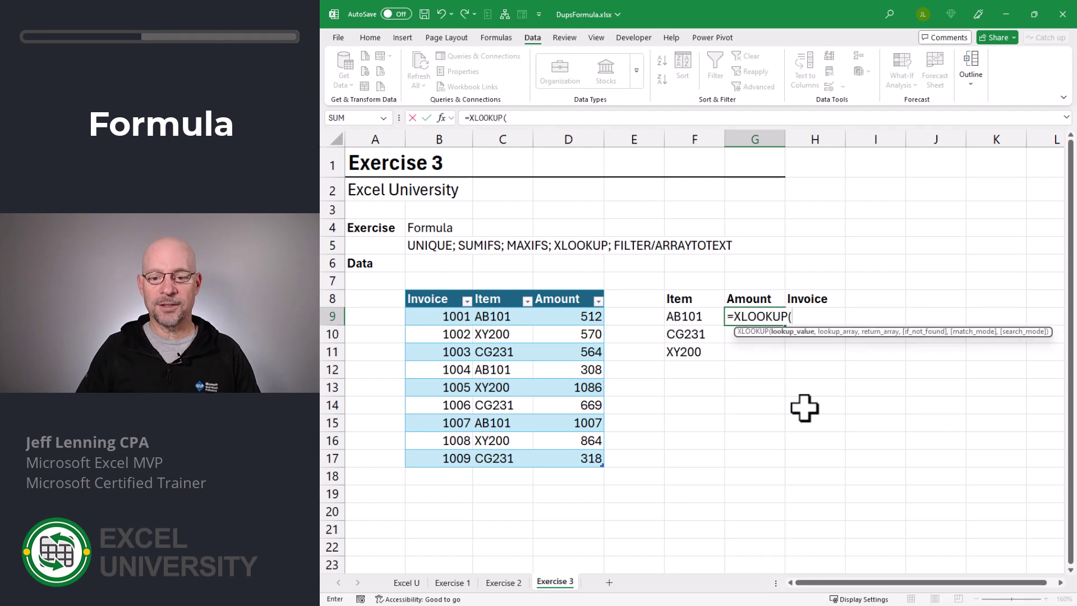
pyautogui.click(698, 315)
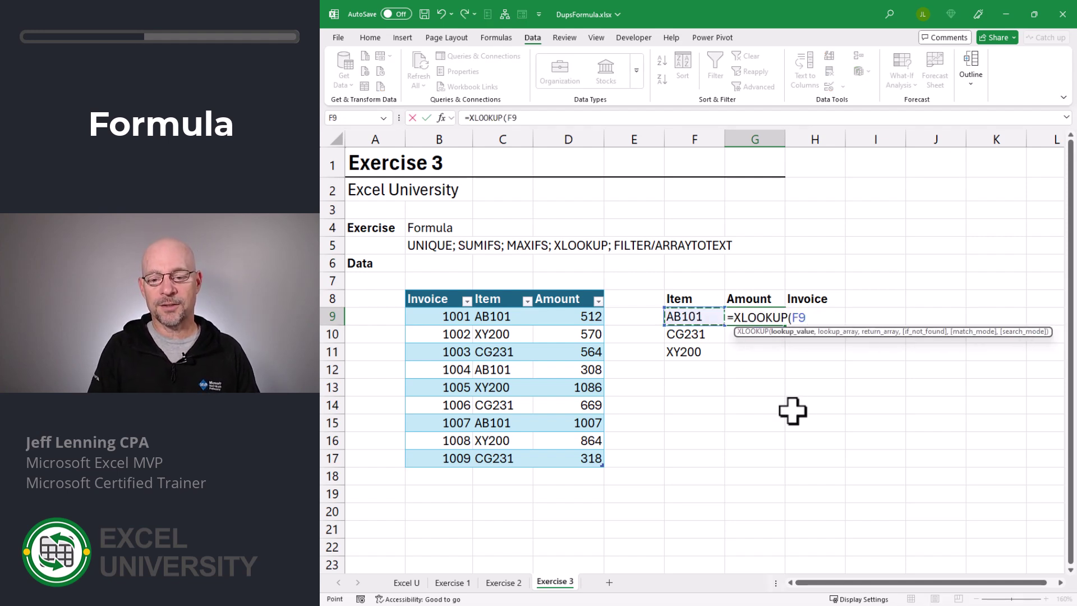
pyautogui.write(',')
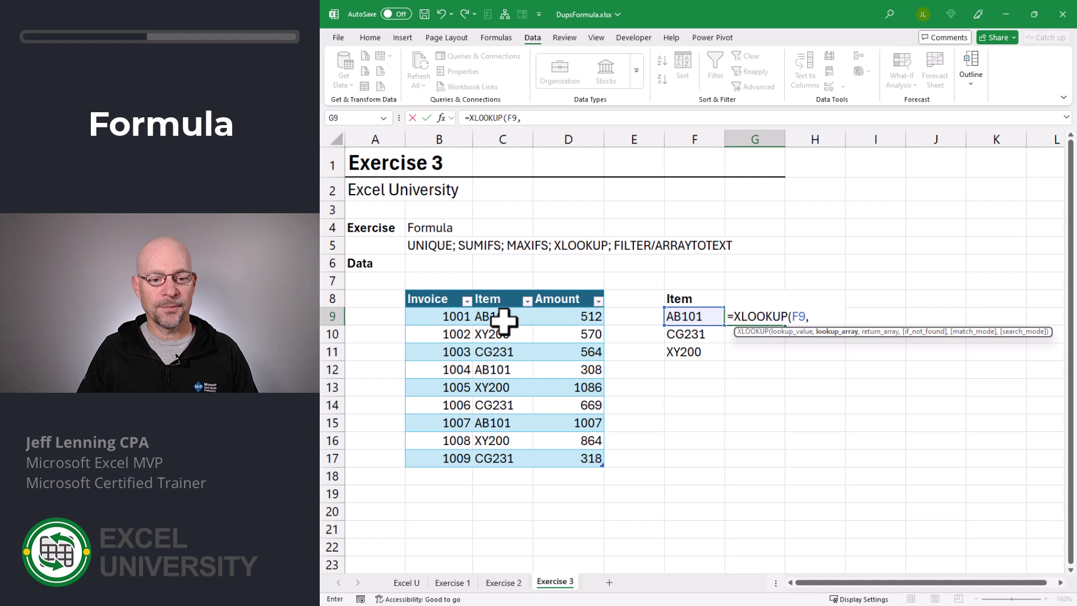
pyautogui.moveTo(494, 318); pyautogui.dragTo(507, 457)
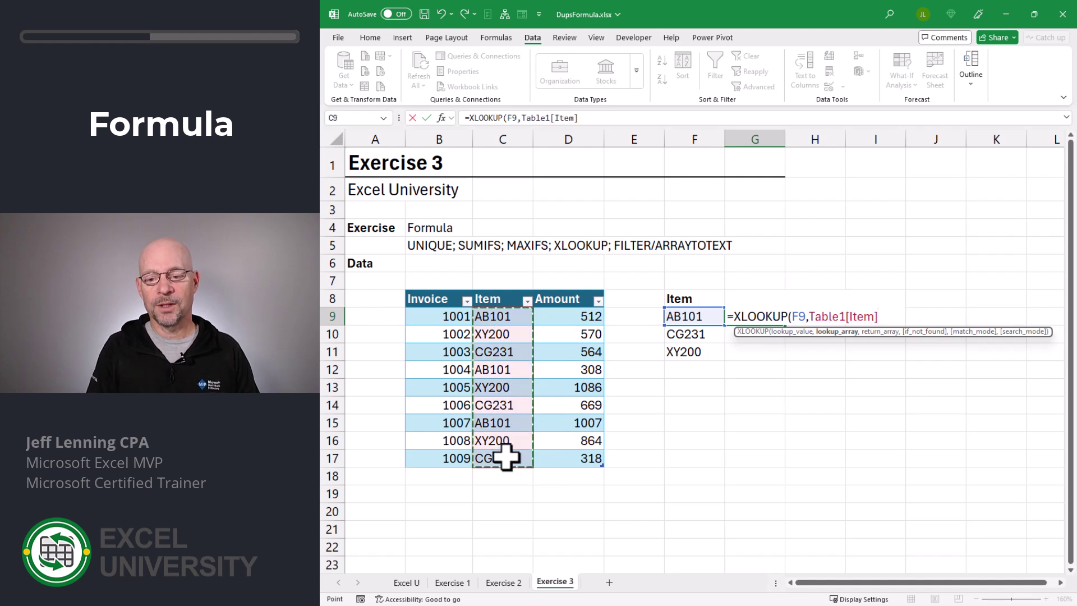
pyautogui.write(',')
pyautogui.moveTo(568, 317); pyautogui.dragTo(572, 460)
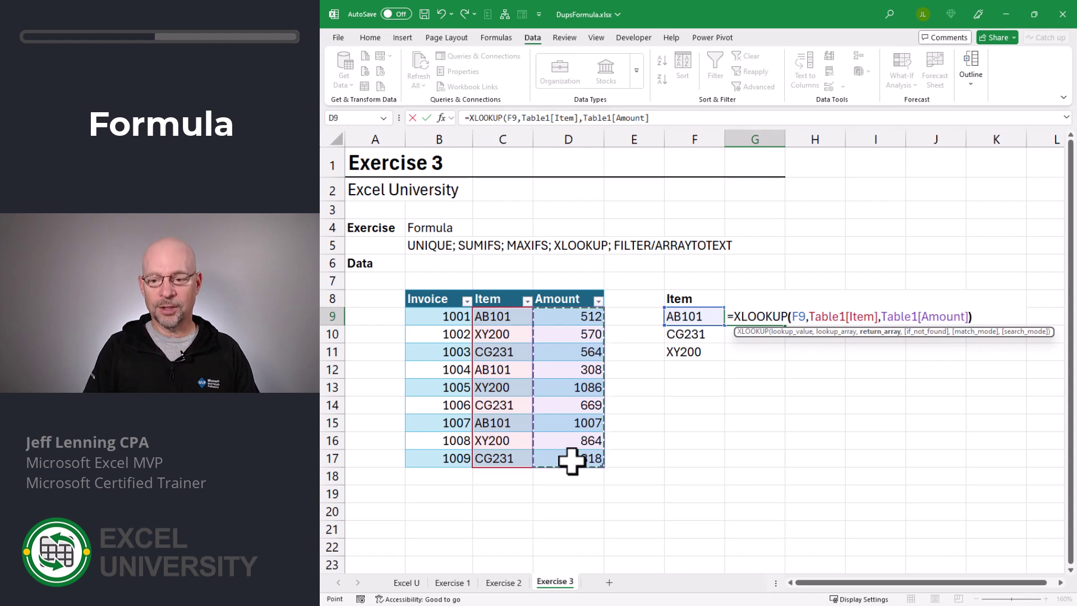
pyautogui.press('Return')
pyautogui.click(774, 318)
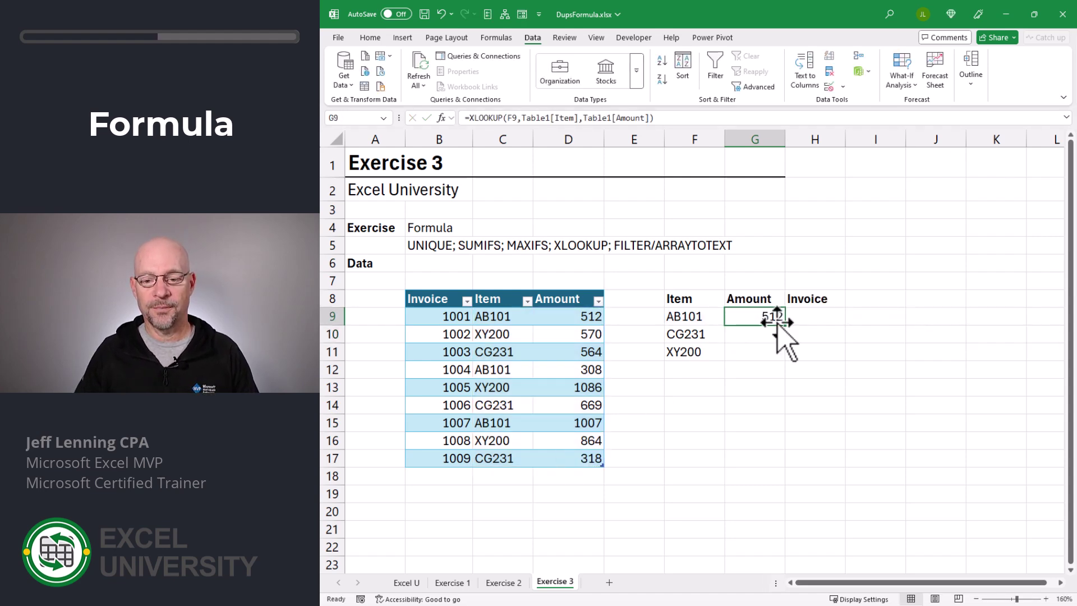
pyautogui.moveTo(785, 325); pyautogui.dragTo(786, 359)
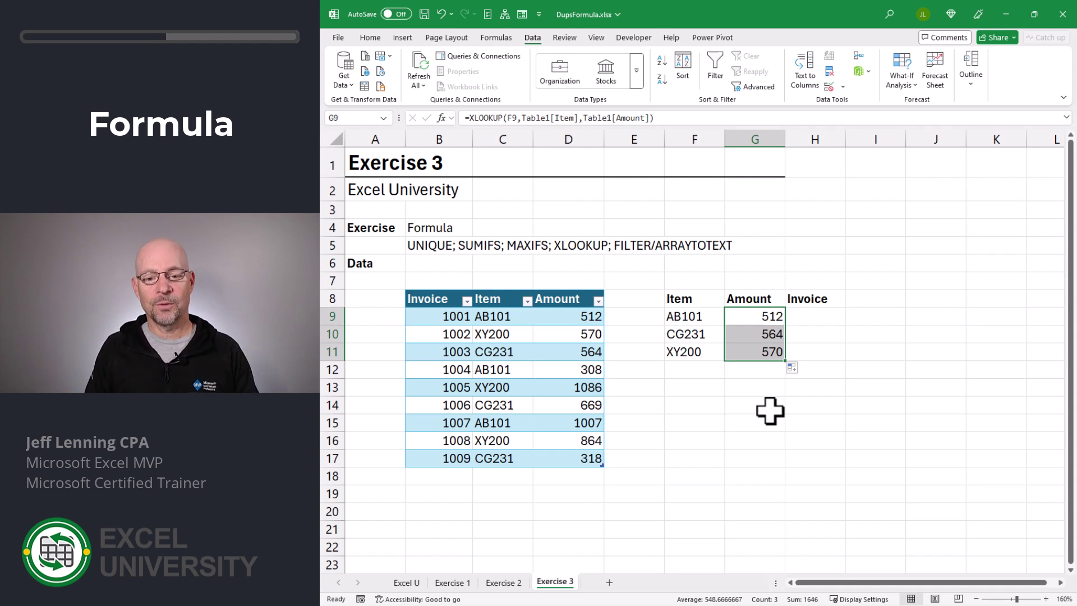
pyautogui.press('Up')
# Add a -1 last-to-first search mode to the G9 XLOOKUP and fill down: 1007, 318, 864
pyautogui.press('Down')
pyautogui.press('F2')
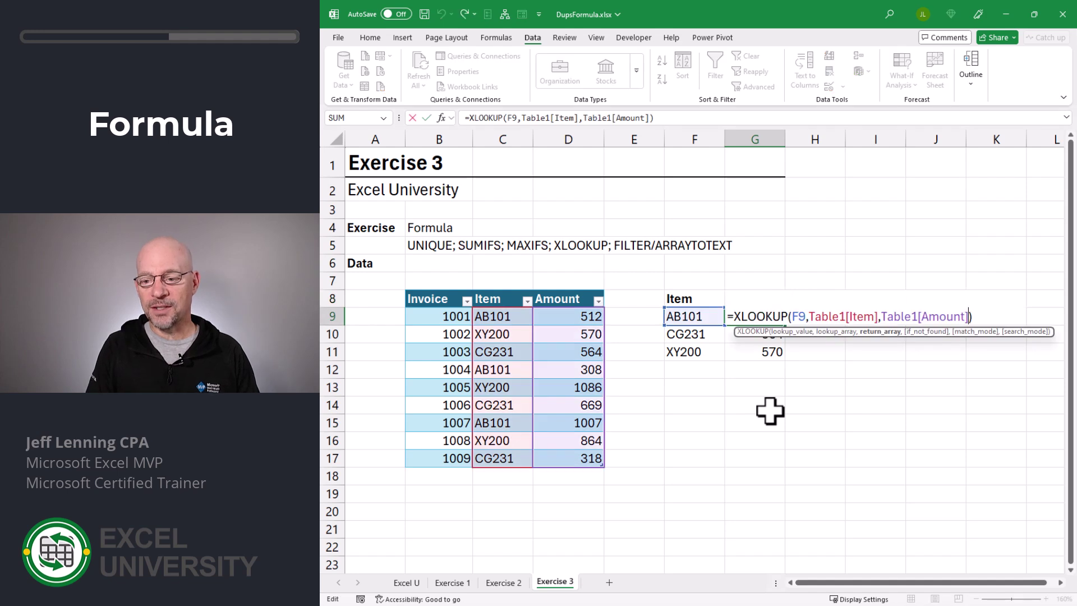
pyautogui.write(',,,')
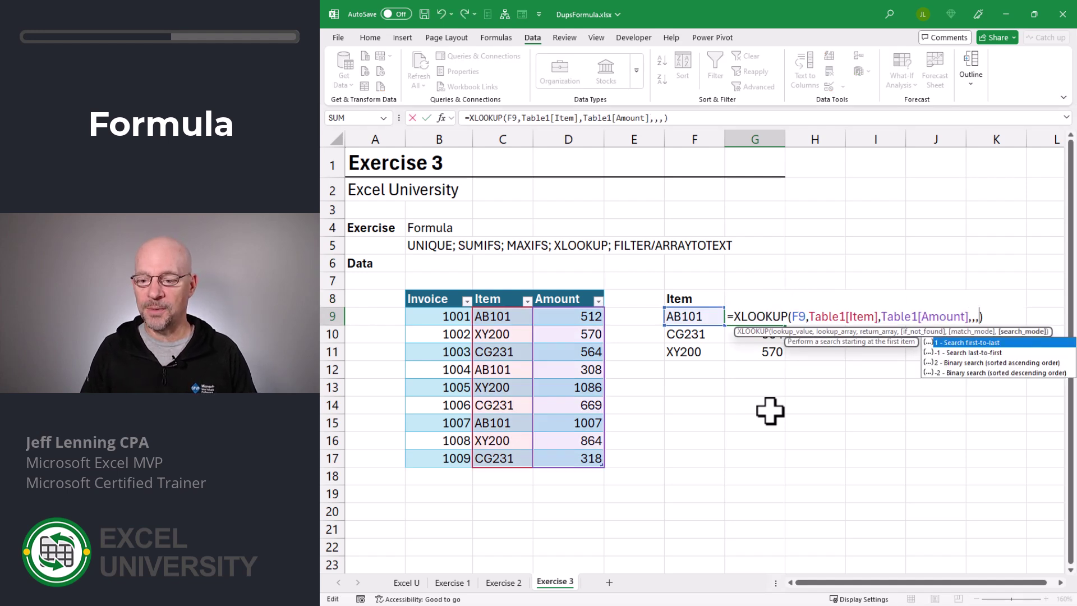
pyautogui.press('Down')
pyautogui.press('Tab')
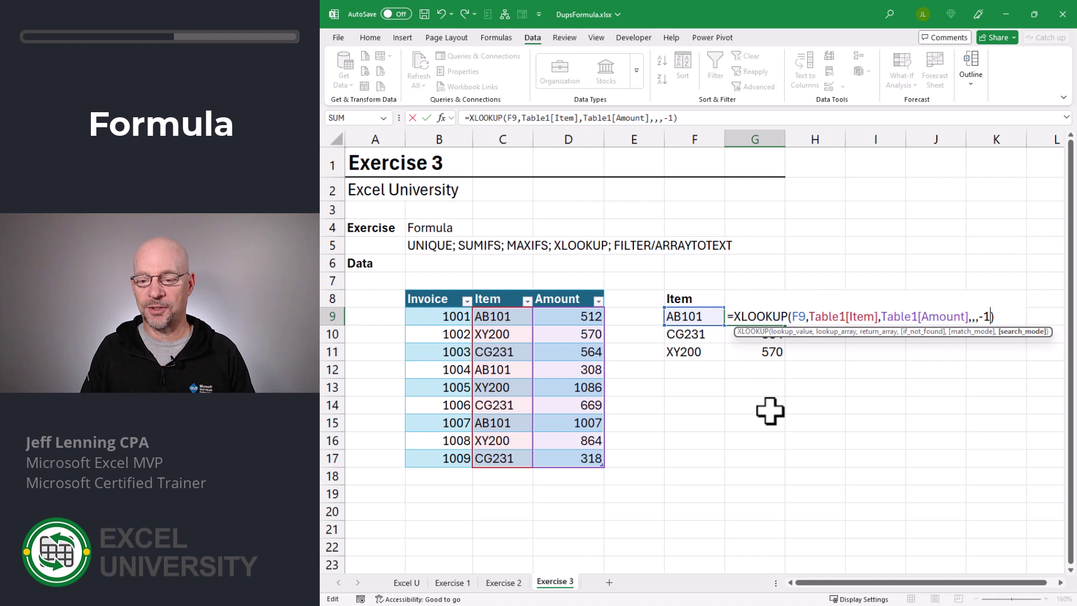
pyautogui.press('Return')
pyautogui.click(770, 312)
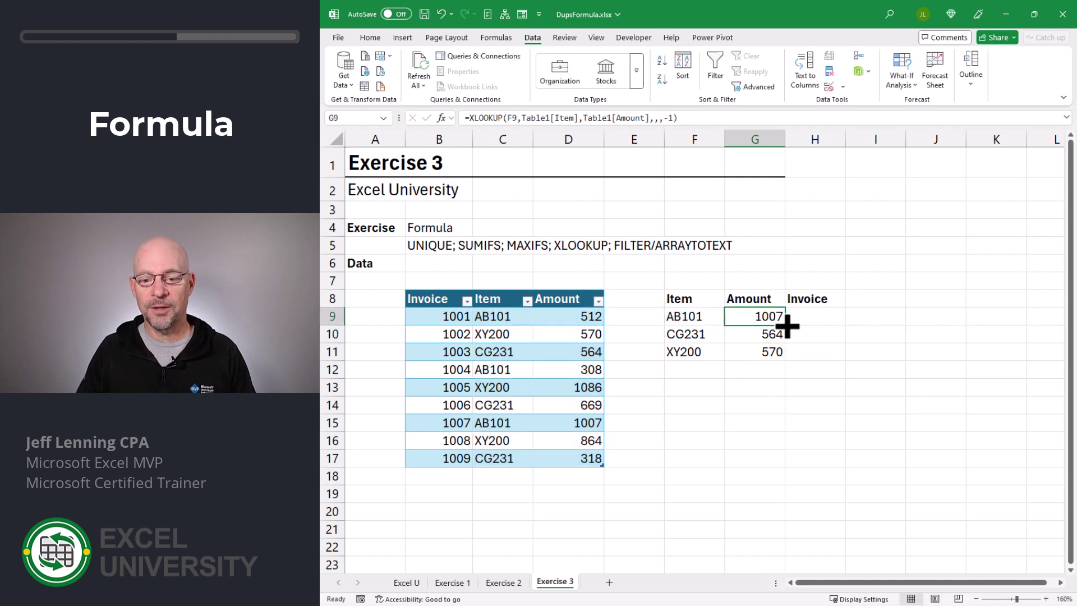
pyautogui.moveTo(791, 329); pyautogui.dragTo(790, 356)
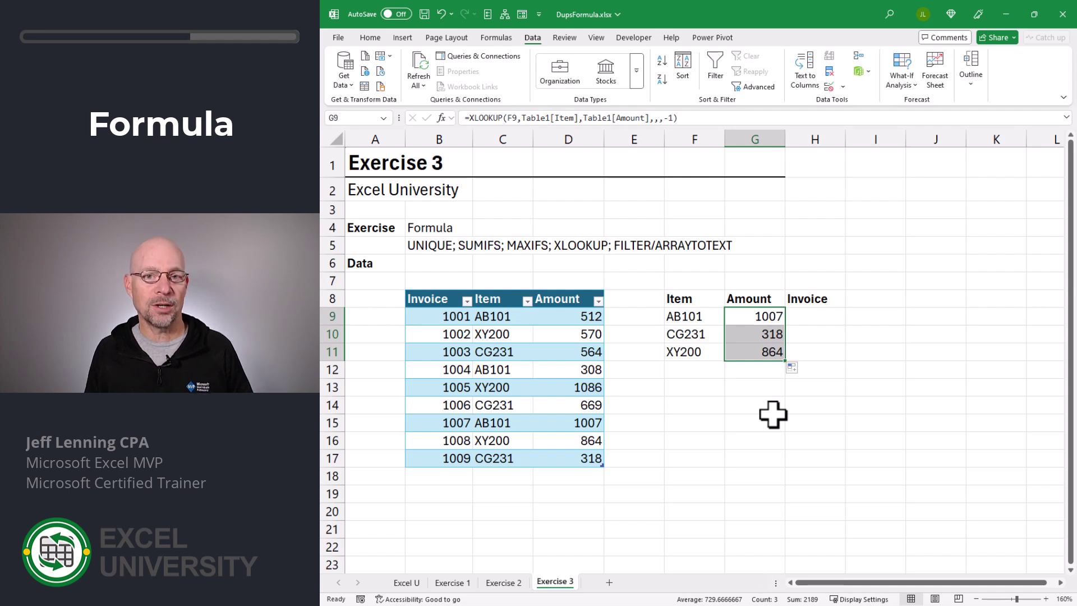
# Restore =SUMIFS(Table1[Amount],Table1[Item],F9) in G9:G11, giving 1827, 1551 and 2520
pyautogui.hotkey('ctrl', 'z')
pyautogui.write('=sumifs')
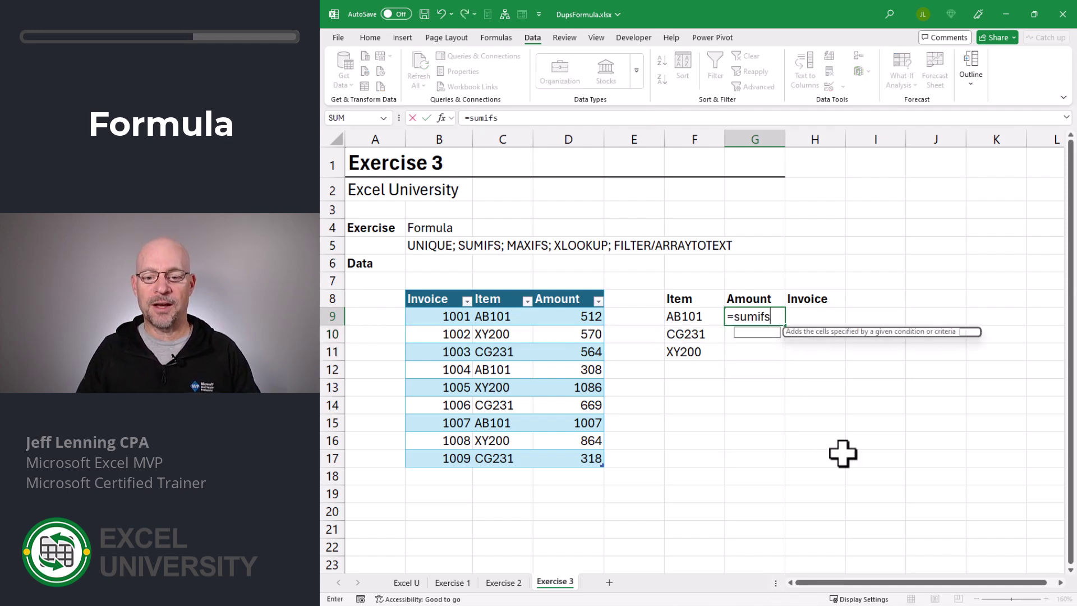
pyautogui.press('Tab')
pyautogui.moveTo(578, 316); pyautogui.dragTo(574, 458)
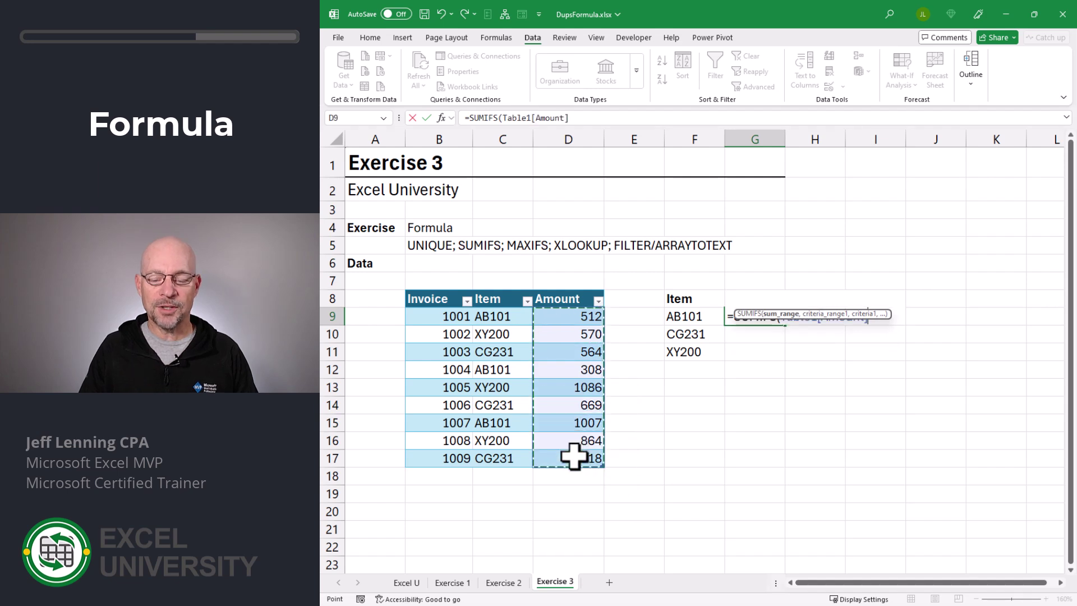
pyautogui.write(',')
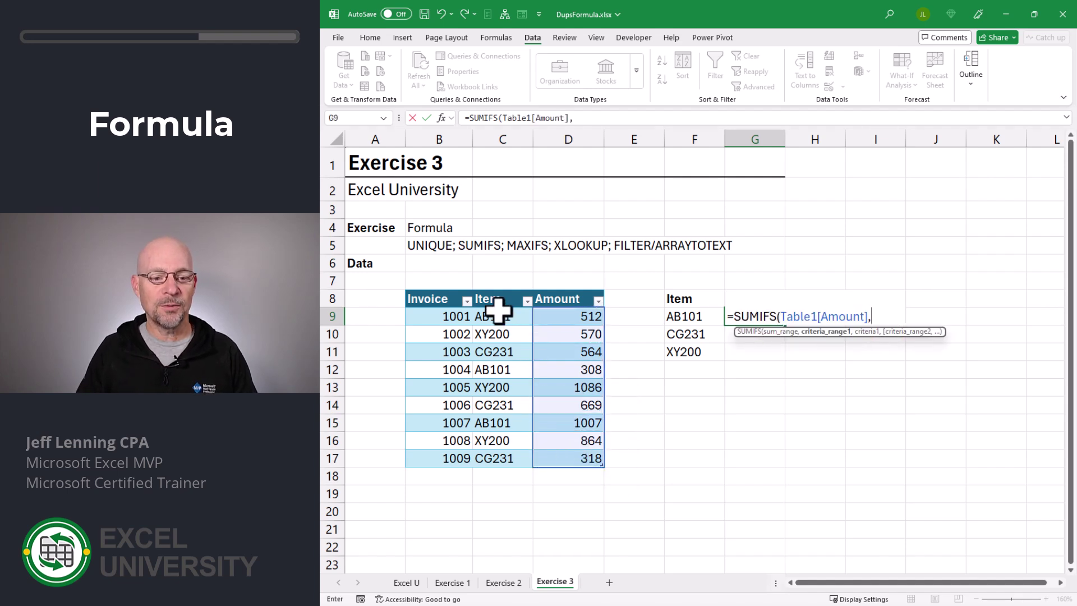
pyautogui.moveTo(495, 316); pyautogui.dragTo(500, 453)
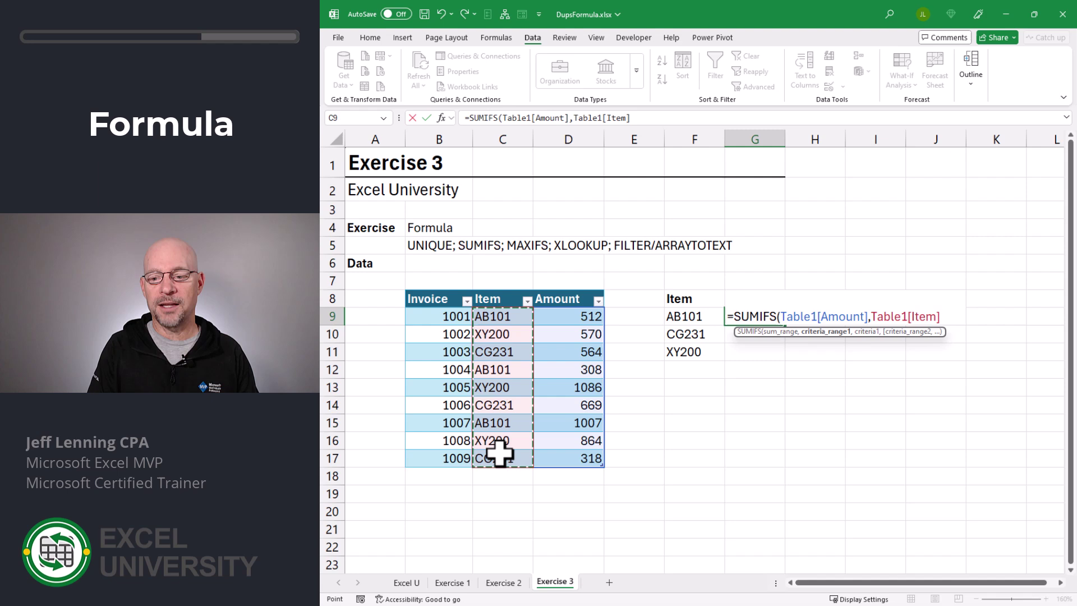
pyautogui.write(',')
pyautogui.click(691, 316)
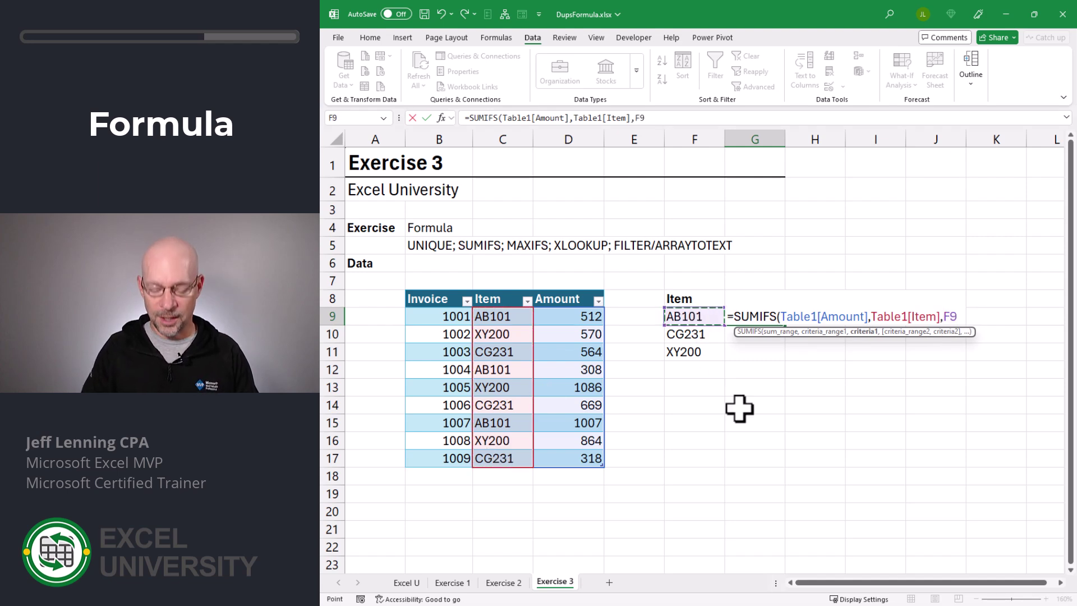
pyautogui.write(')')
pyautogui.press('Return')
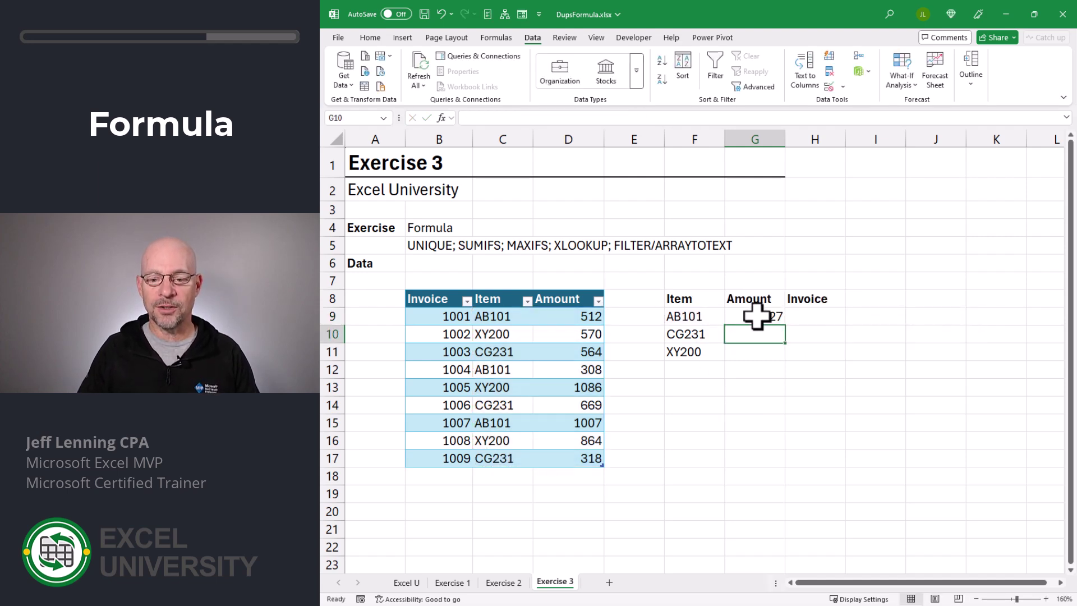
pyautogui.click(759, 315)
pyautogui.moveTo(786, 331); pyautogui.dragTo(787, 360)
pyautogui.press('Right')
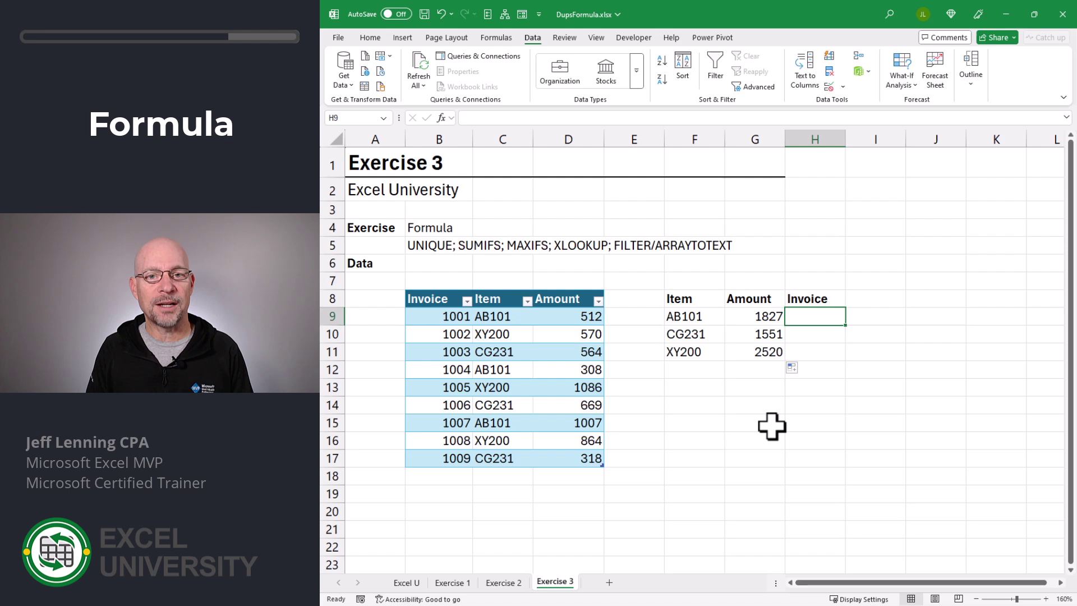
# Enter =FILTER(Table1[Invoice],Table1[Item]=F9) in H9 to list AB101's invoices
pyautogui.write('=FILTER(')
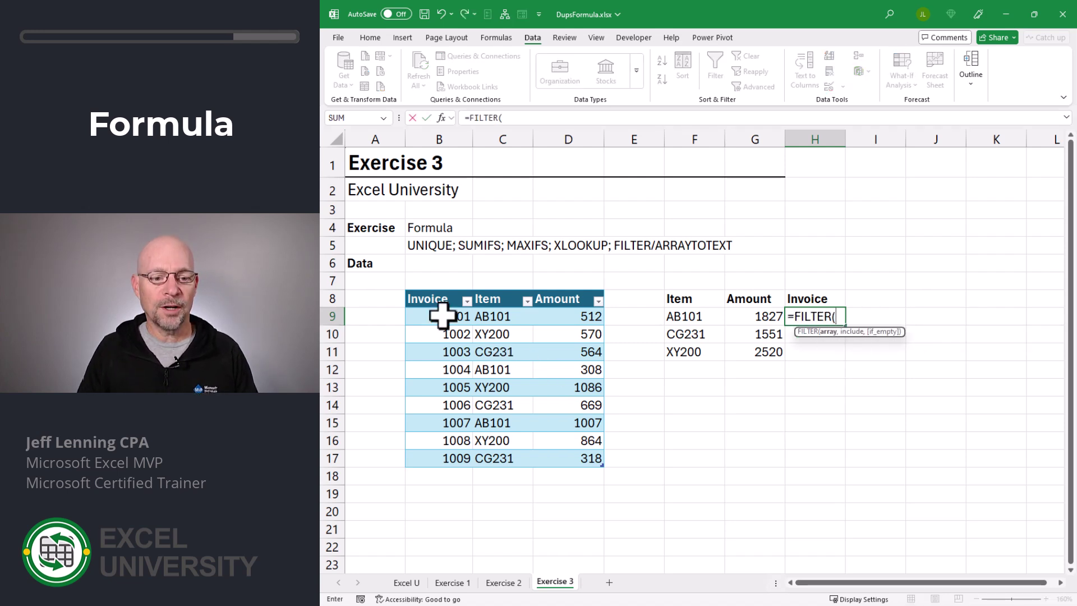
pyautogui.moveTo(442, 316); pyautogui.dragTo(441, 458)
pyautogui.write(',')
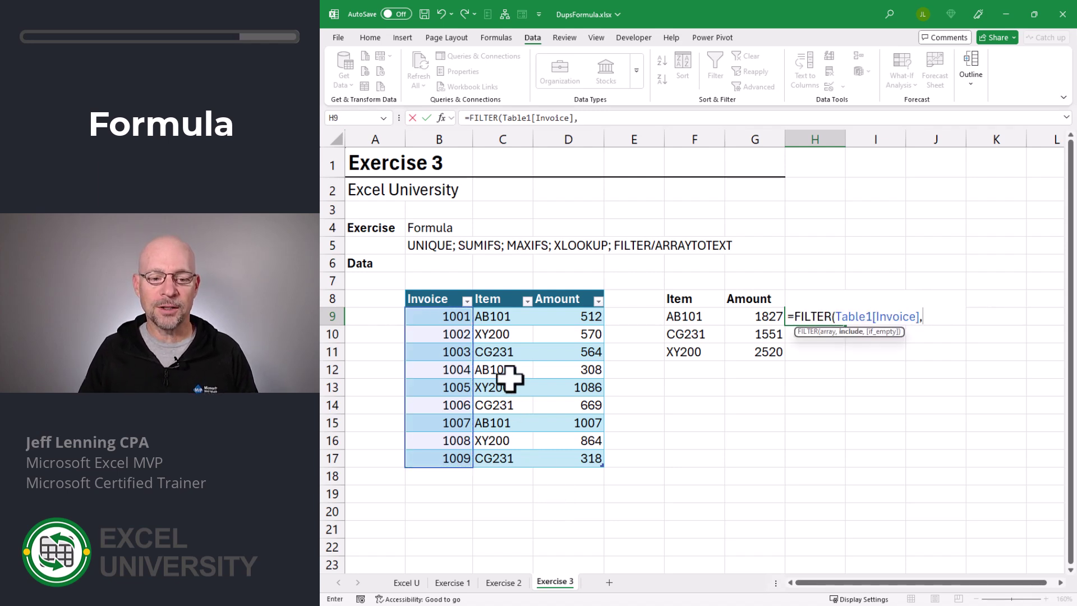
pyautogui.moveTo(505, 314); pyautogui.dragTo(507, 462)
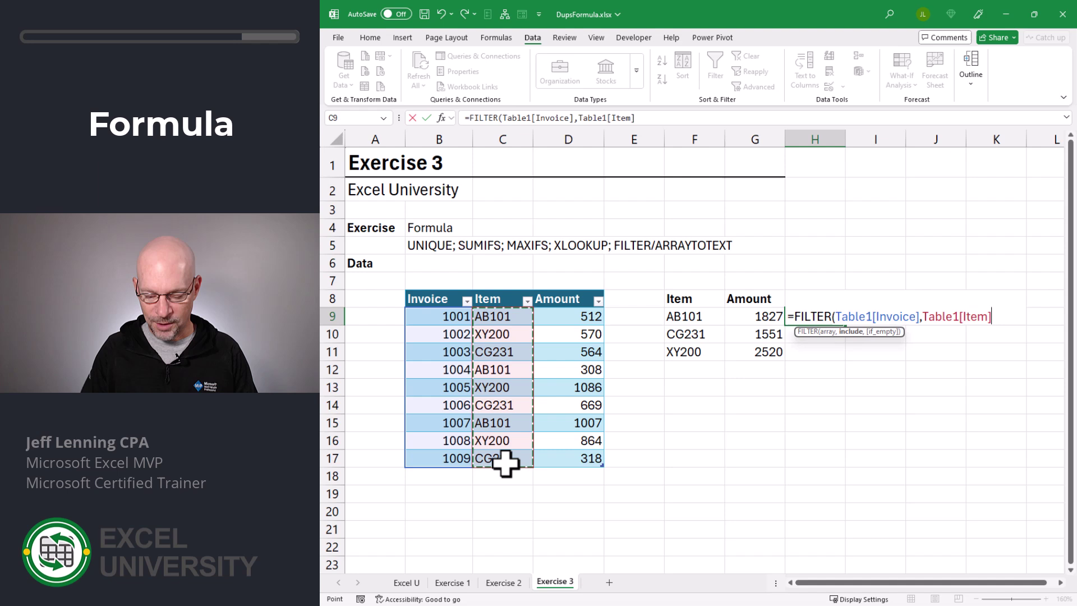
pyautogui.write('=')
pyautogui.click(685, 316)
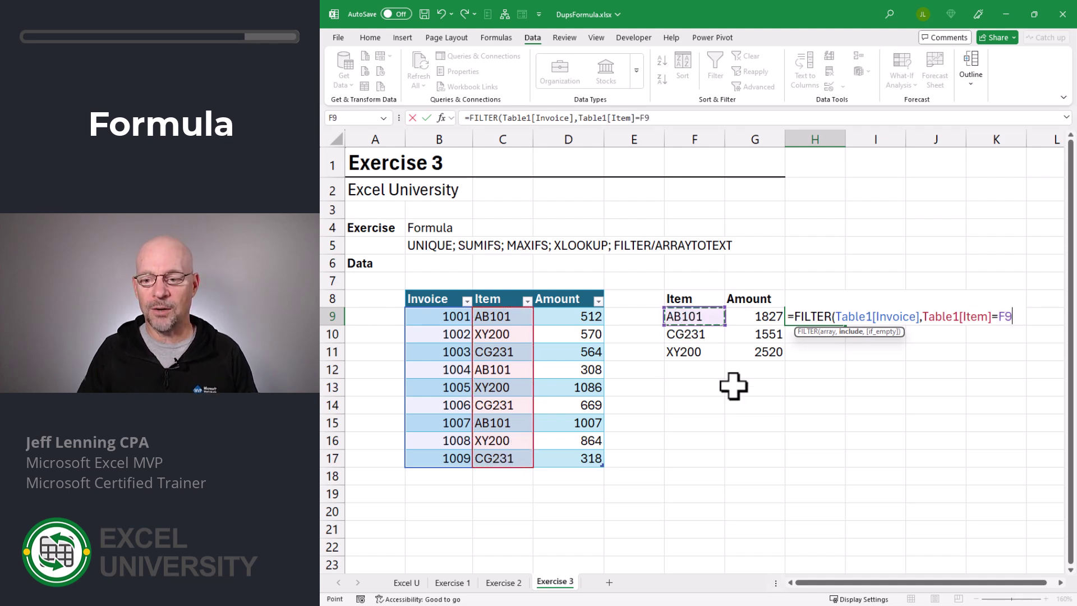
pyautogui.write(')')
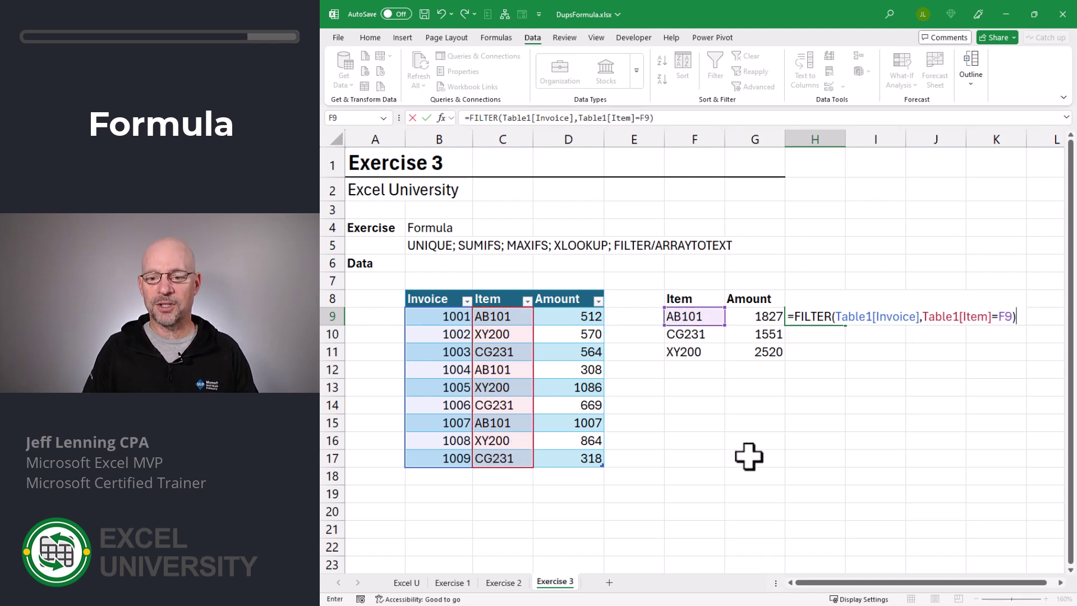
pyautogui.press('Return')
# Check that the spilled invoices 1001, 1004 and 1007 match AB101's three table rows
pyautogui.click(807, 313)
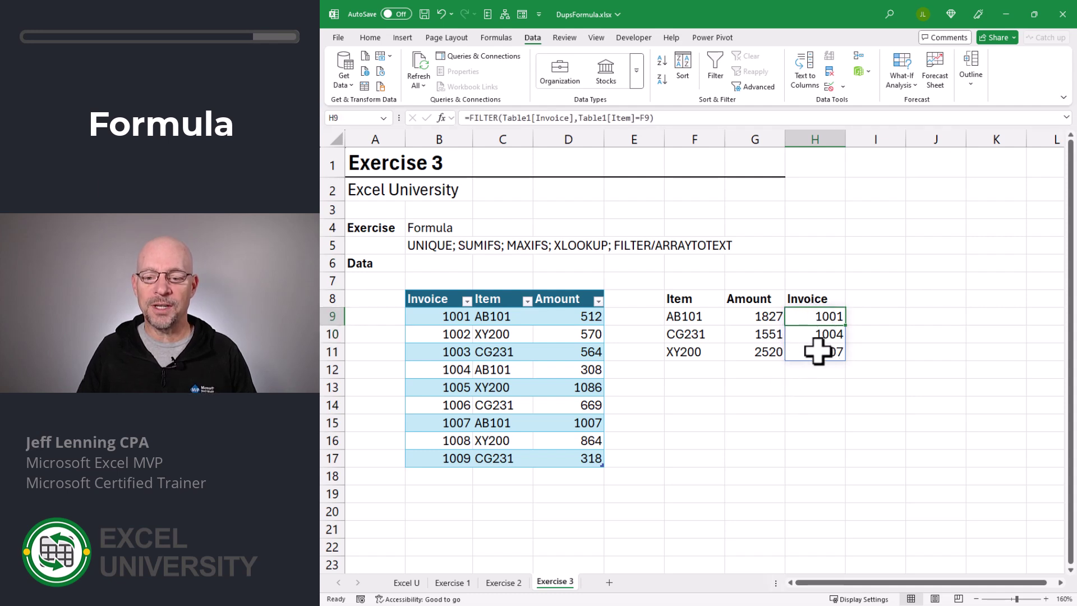
pyautogui.click(705, 319)
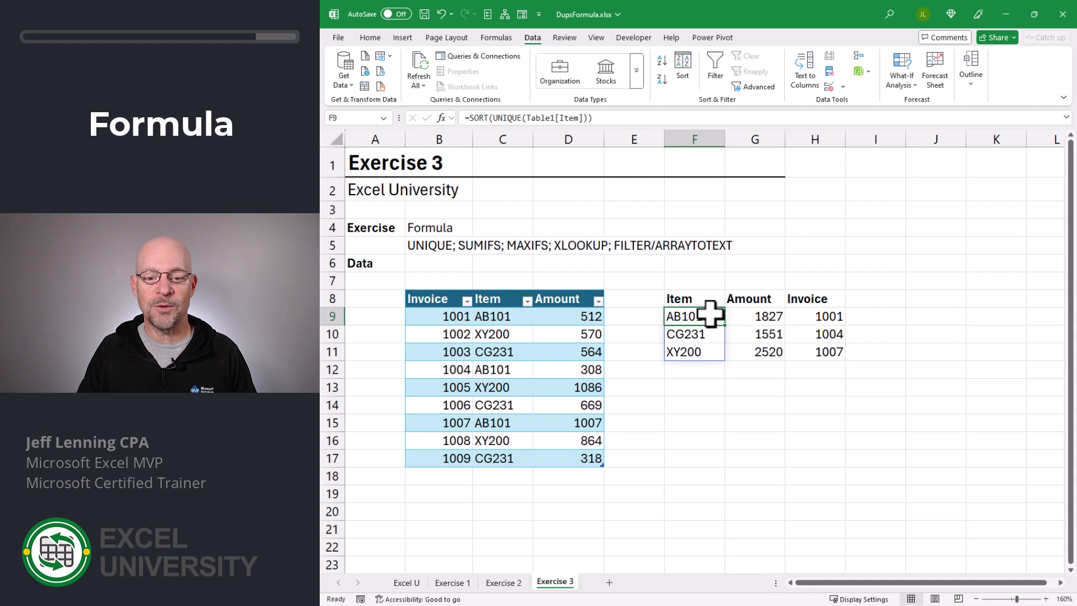
pyautogui.click(503, 316)
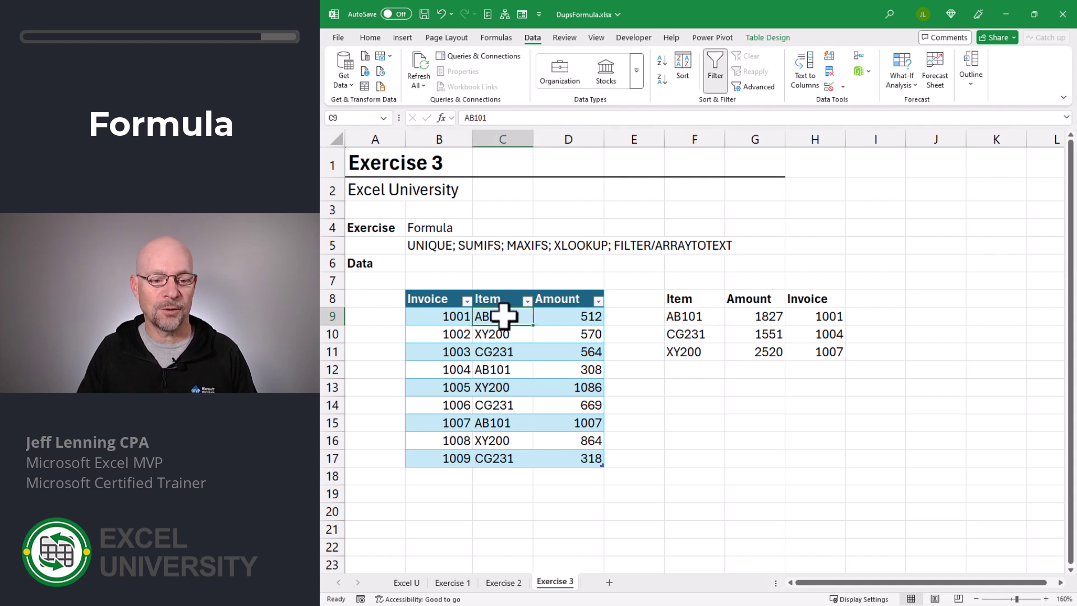
pyautogui.click(508, 369)
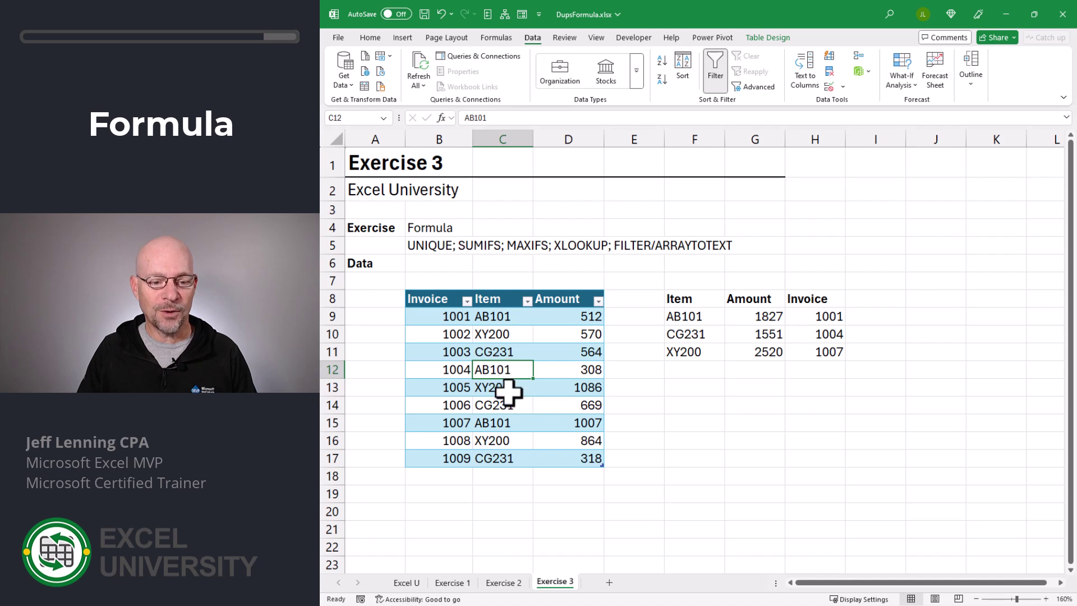
pyautogui.click(504, 422)
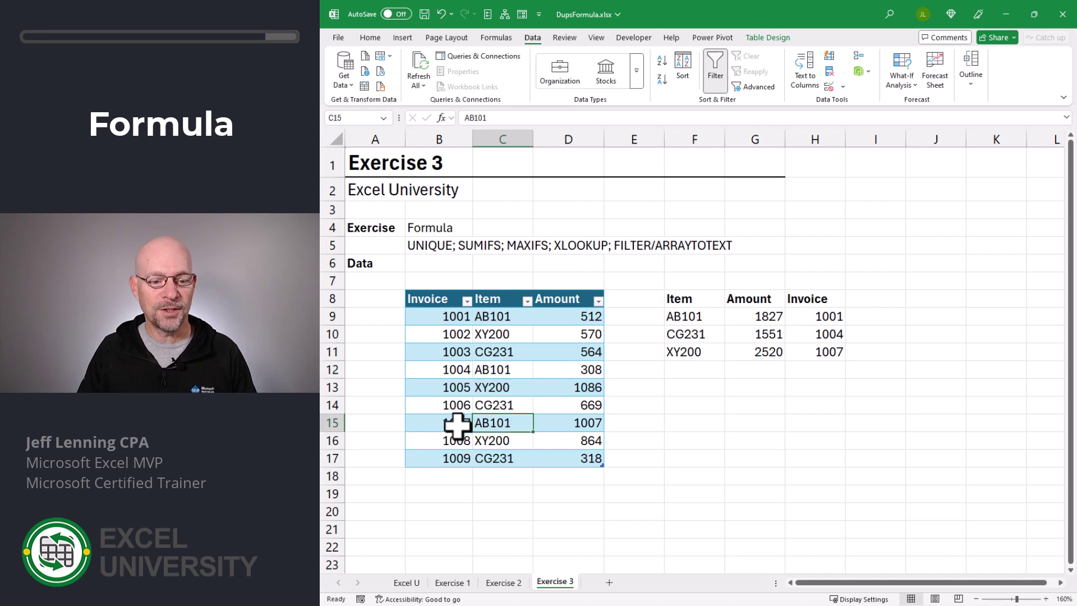
pyautogui.click(837, 318)
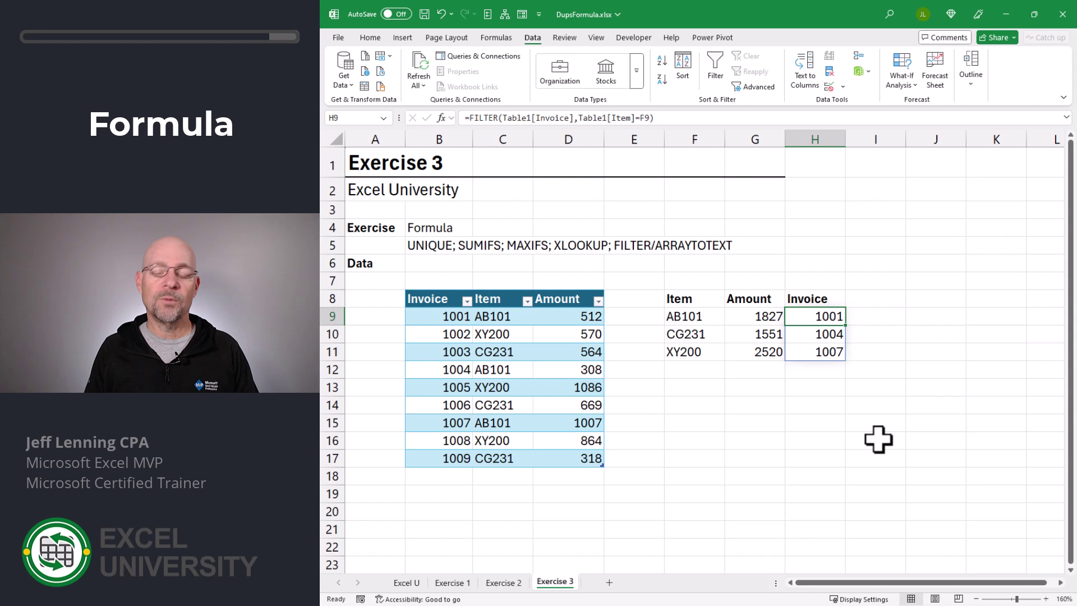
# Wrap H9's FILTER formula in ARRAYTOTEXT so AB101's invoices read 1001, 1004, 1007
pyautogui.press('F2')
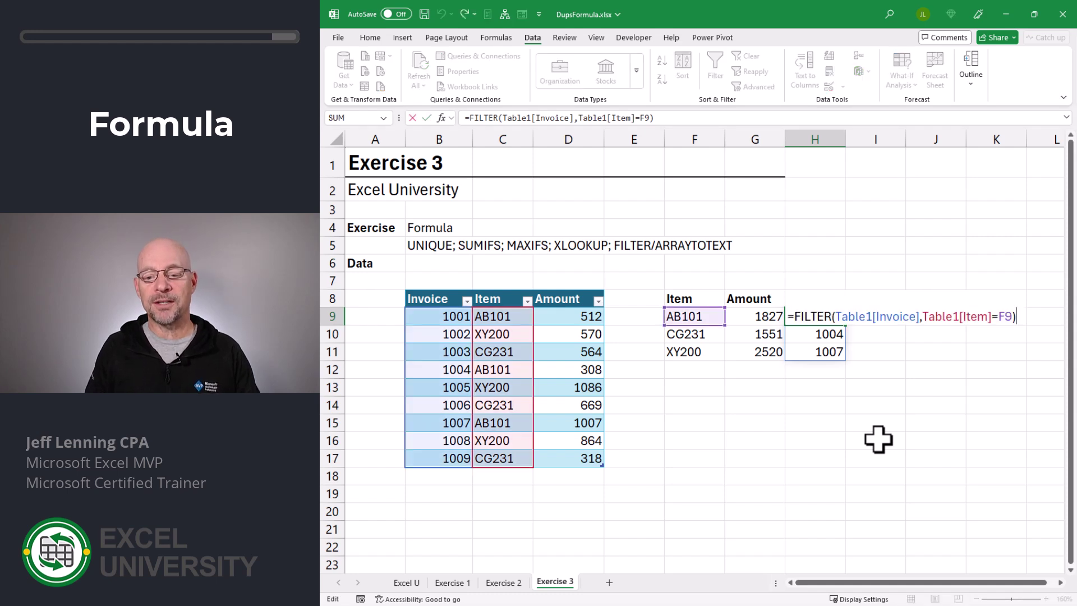
pyautogui.write('arr')
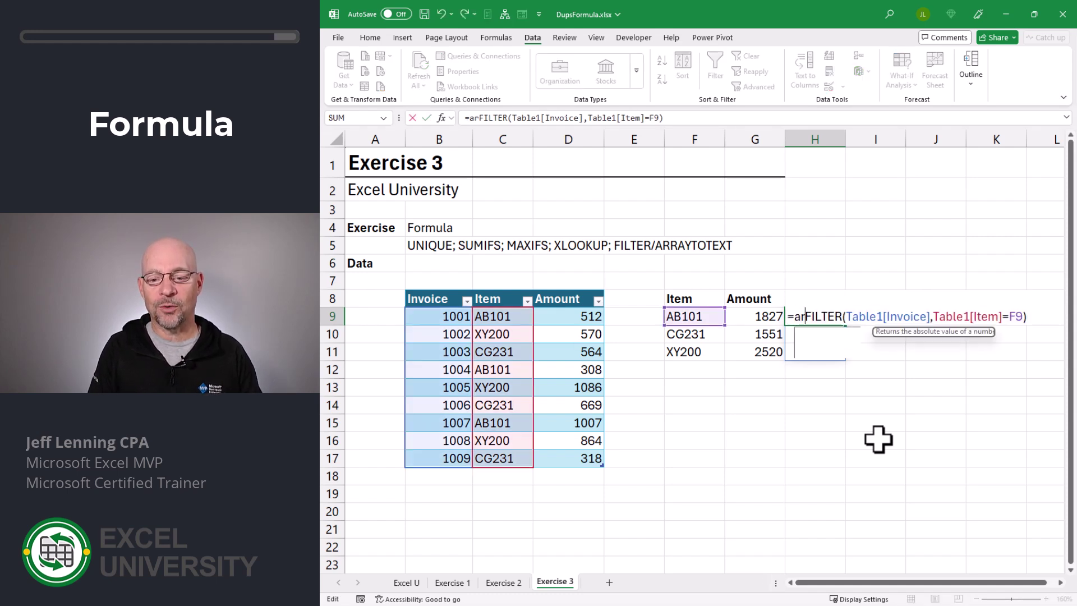
pyautogui.press('Tab')
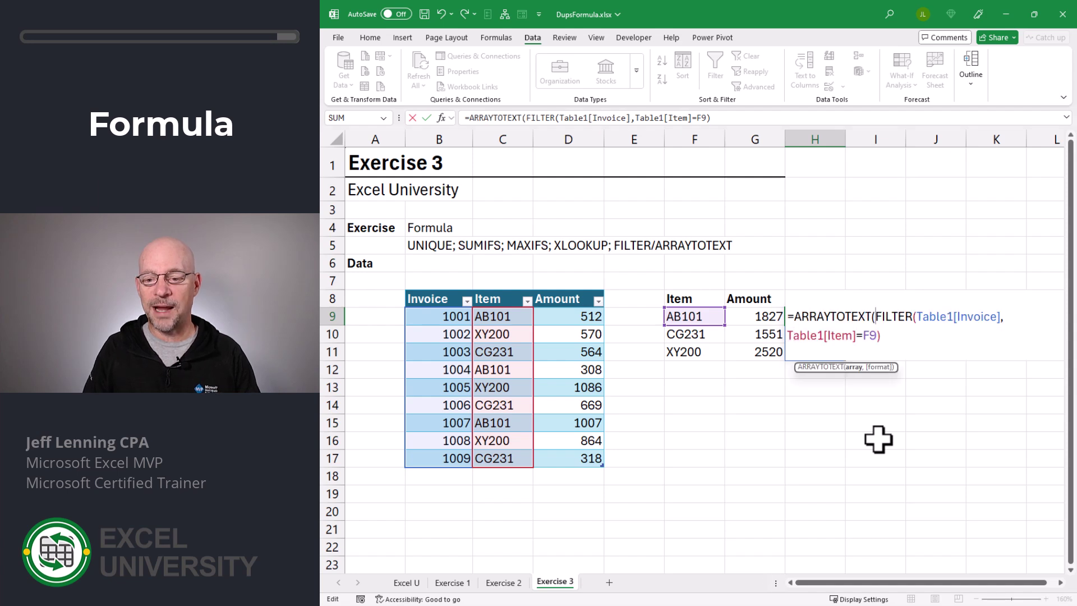
pyautogui.press('End')
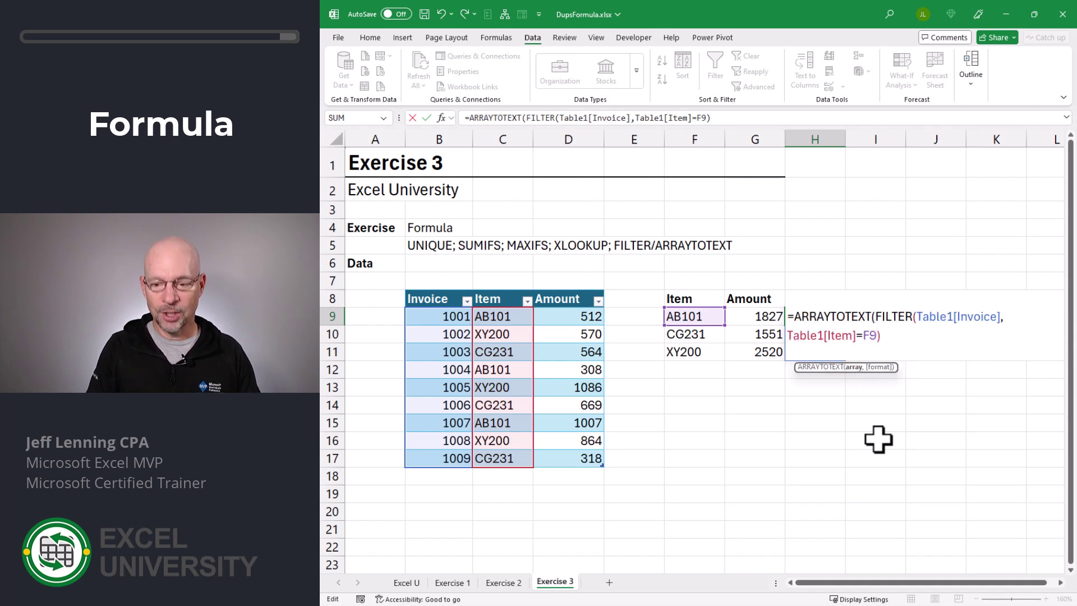
pyautogui.write(')')
pyautogui.press('Return')
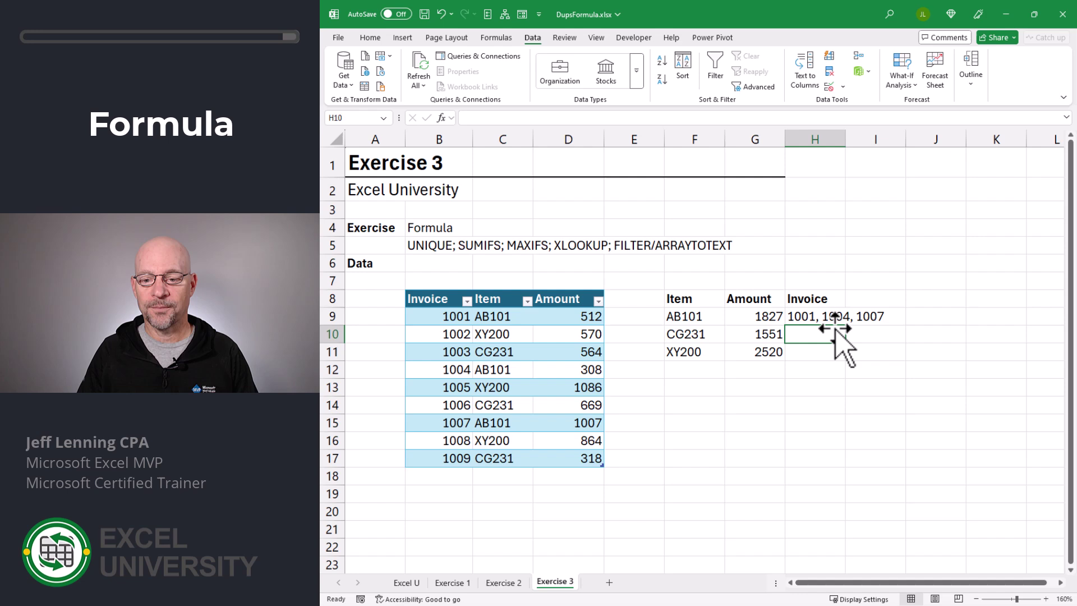
# Fill the ARRAYTOTEXT formula from H9 down to H11 for the other two items
pyautogui.click(834, 316)
pyautogui.moveTo(845, 324); pyautogui.dragTo(849, 362)
pyautogui.click(828, 404)
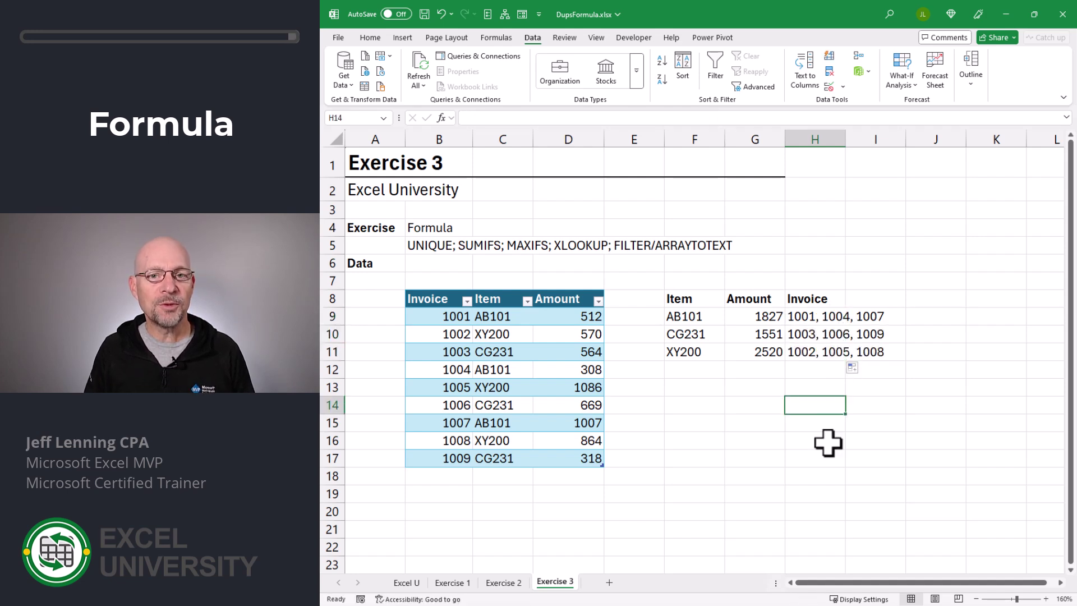